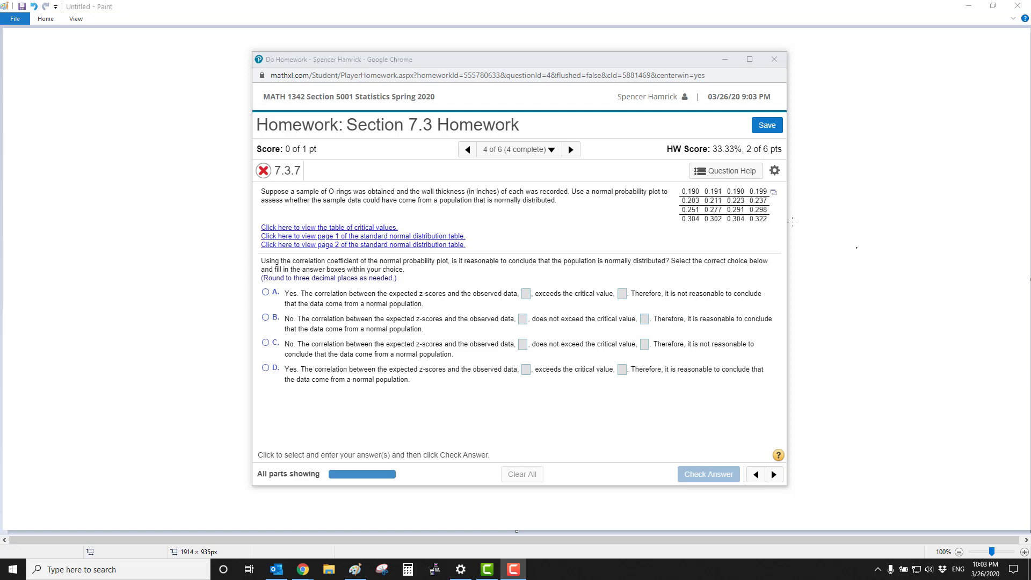
Export the O-ring wall thickness data from question 7.3.7 to Excel, allowing multiple downloads, and open the downloaded file.
{"action": "left_click", "coordinate": [773, 193]}
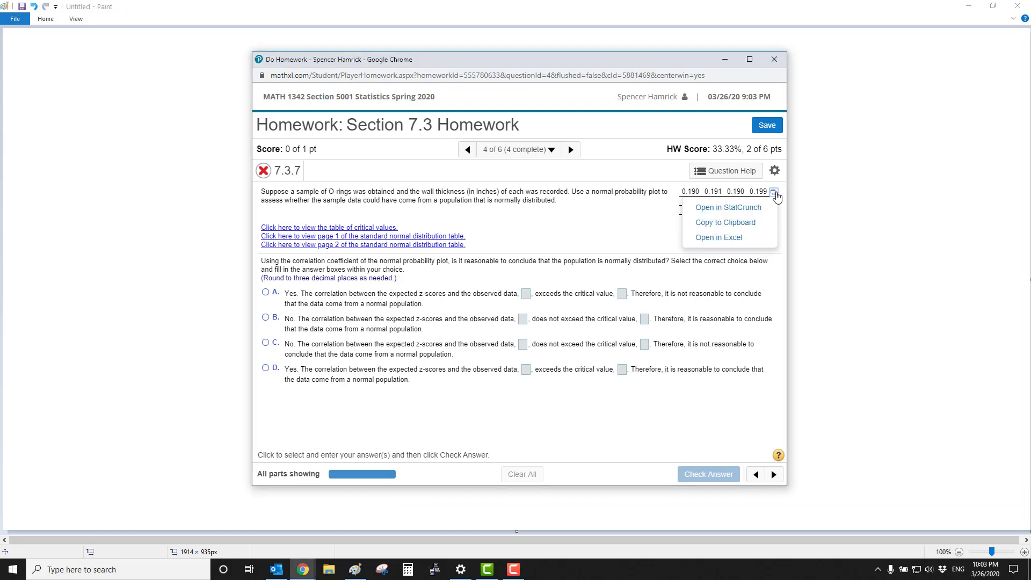
{"action": "left_click", "coordinate": [753, 238]}
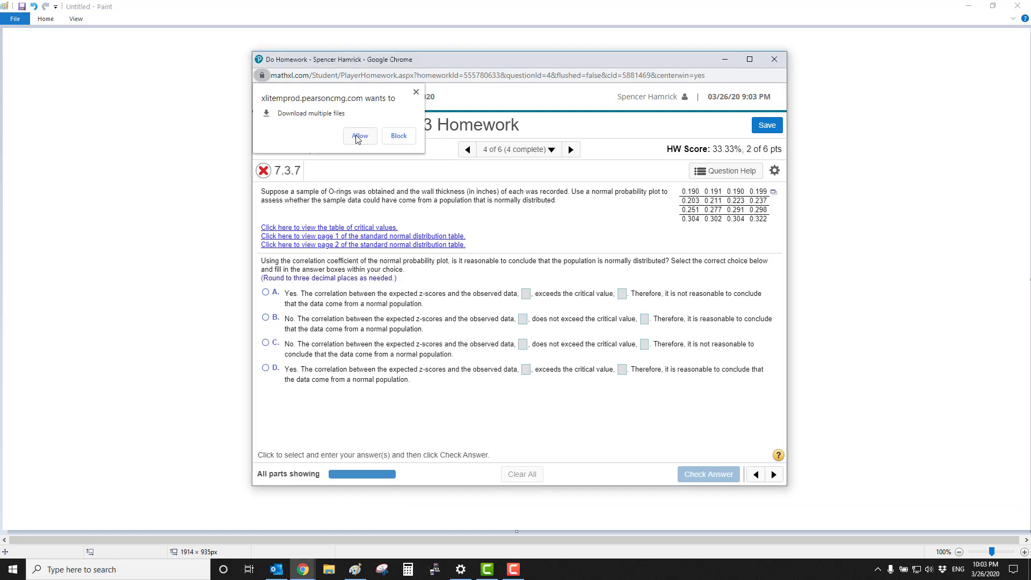
{"action": "left_click", "coordinate": [359, 136]}
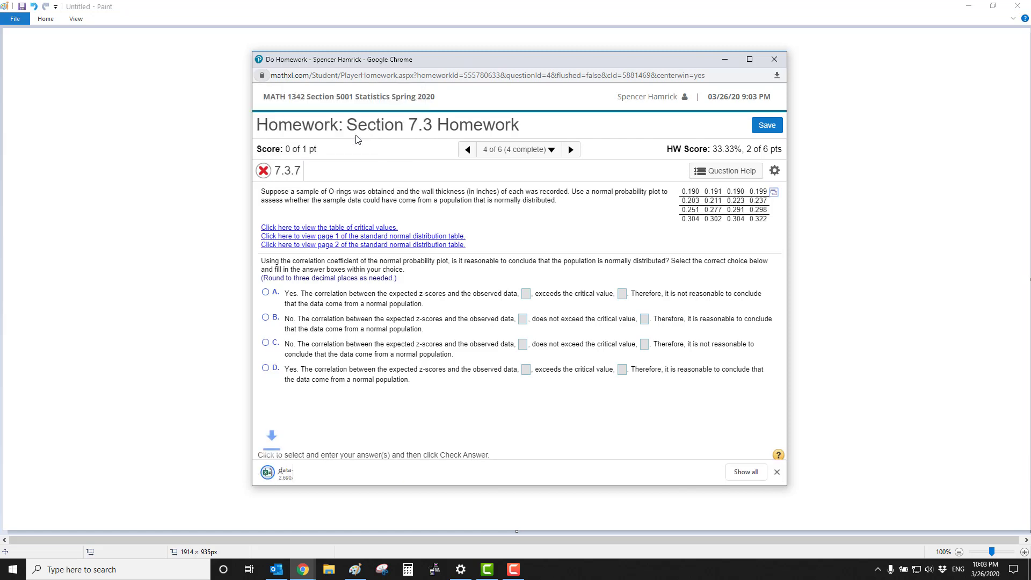
{"action": "left_click", "coordinate": [299, 475]}
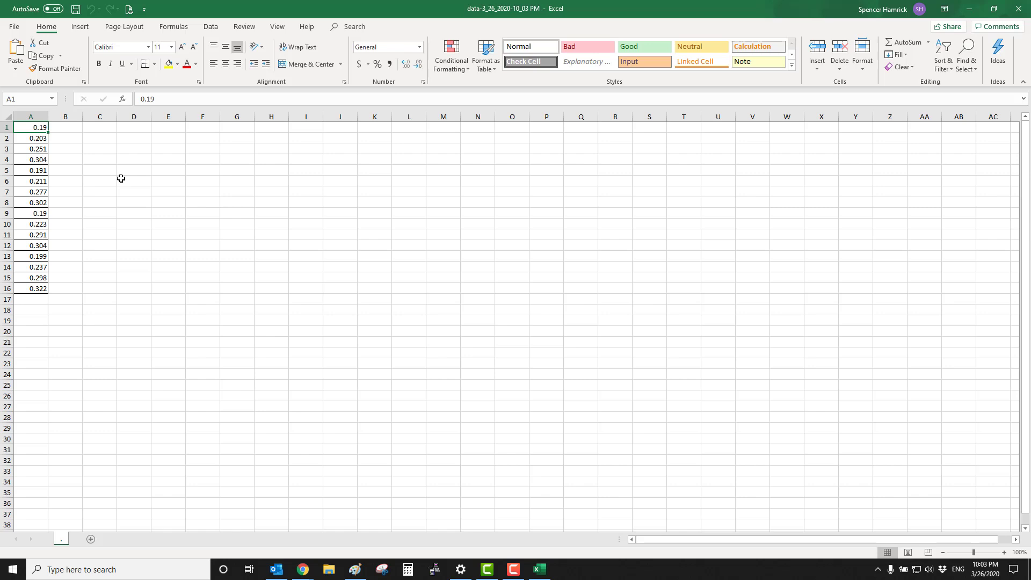
Sort the wall thickness values in column A from smallest to largest.
{"action": "left_click", "coordinate": [212, 27]}
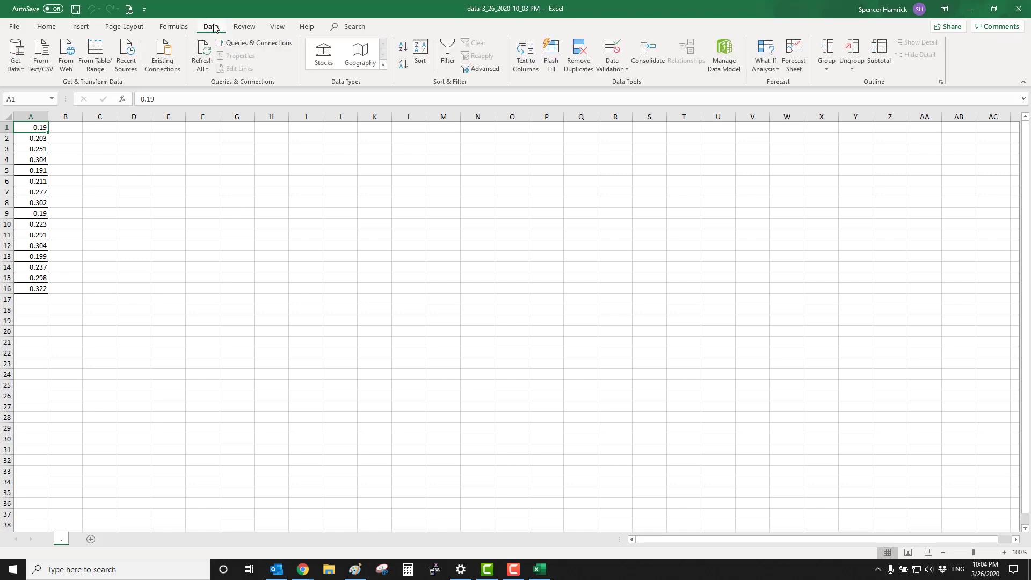
{"action": "left_click", "coordinate": [422, 51]}
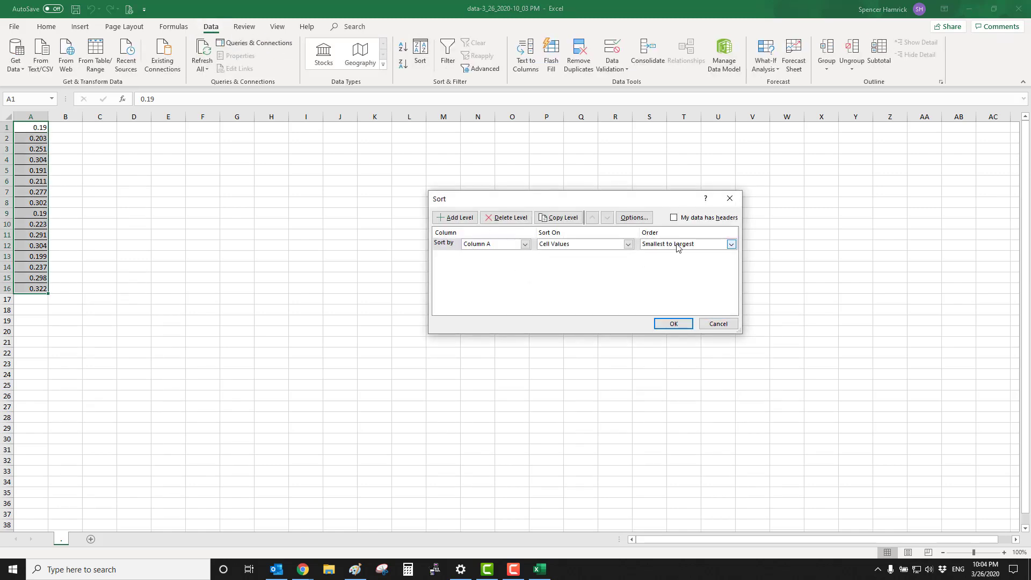
{"action": "left_click", "coordinate": [674, 324]}
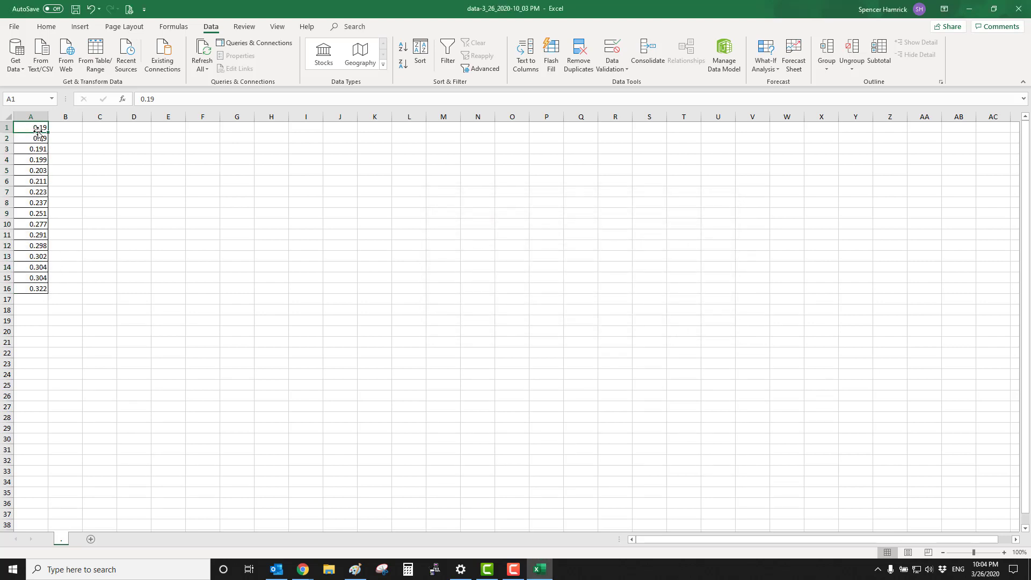
Number the sorted values in B1:B16 from 1 to 16 by entering 1, 2, 3 and extending the series.
{"action": "left_click", "coordinate": [63, 127]}
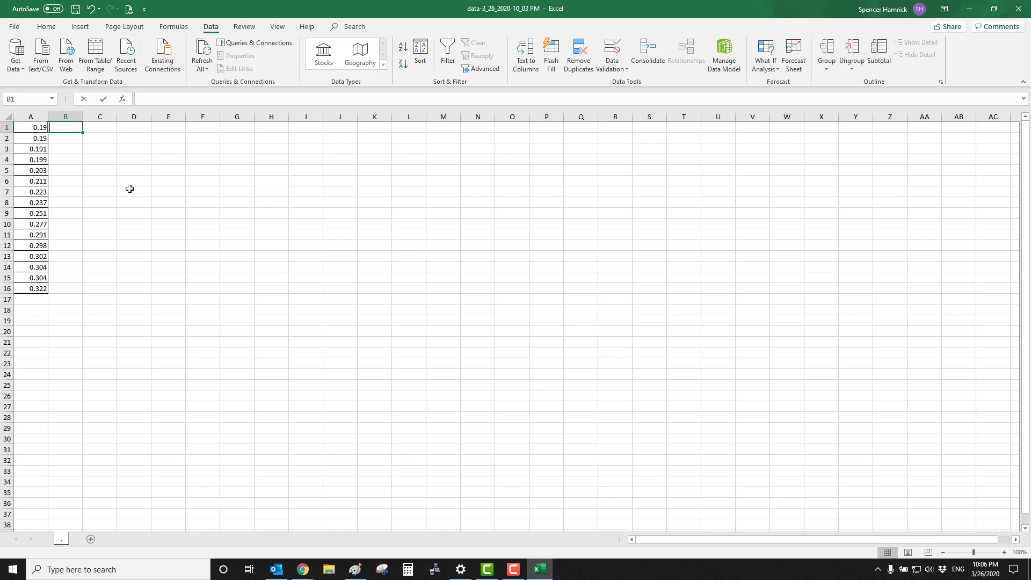
{"action": "type", "text": "1"}
{"action": "key", "text": "Return"}
{"action": "type", "text": "2"}
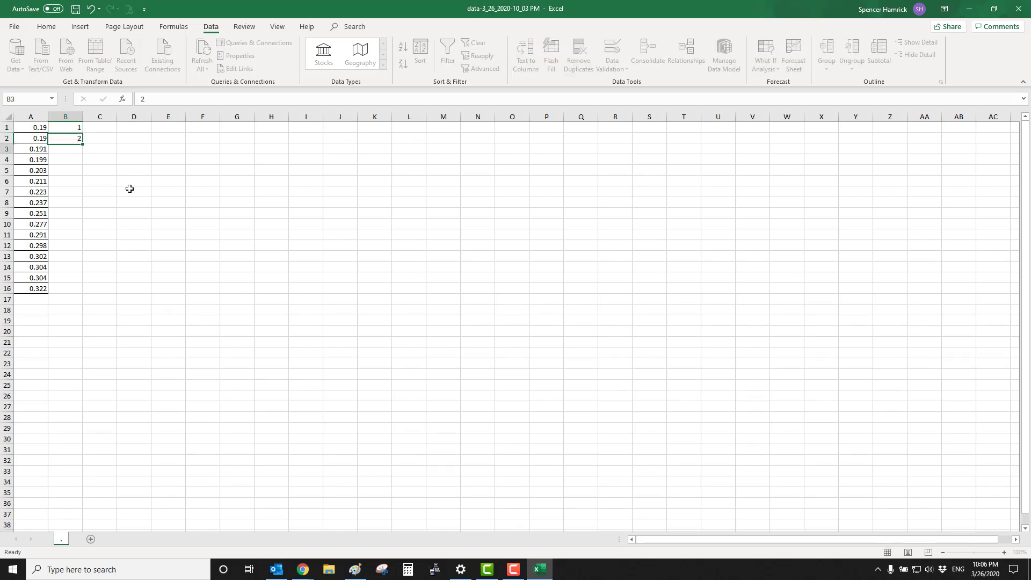
{"action": "key", "text": "Return"}
{"action": "type", "text": "3"}
{"action": "key", "text": "Return"}
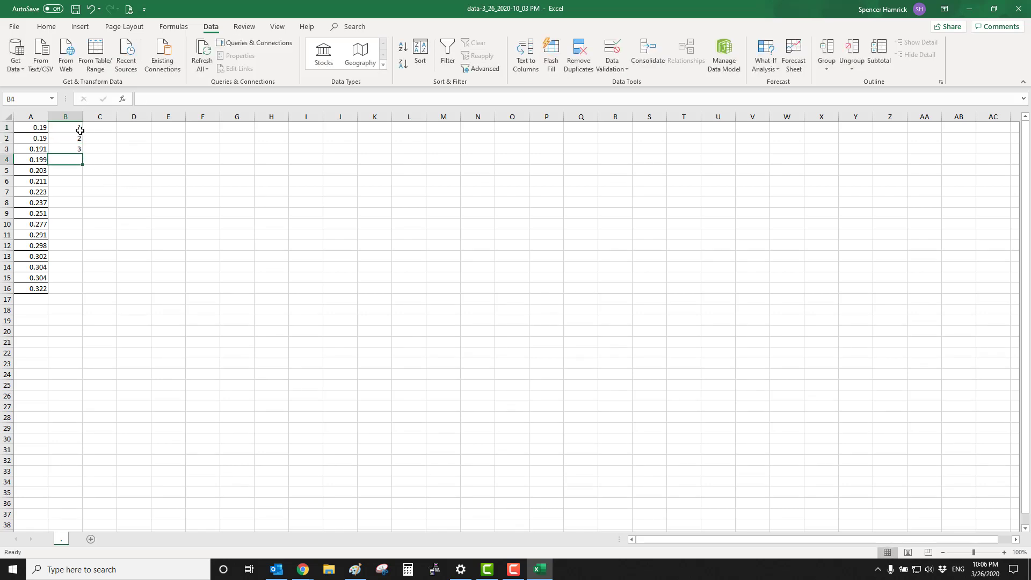
{"action": "left_click_drag", "start_coordinate": [71, 131], "coordinate": [84, 293]}
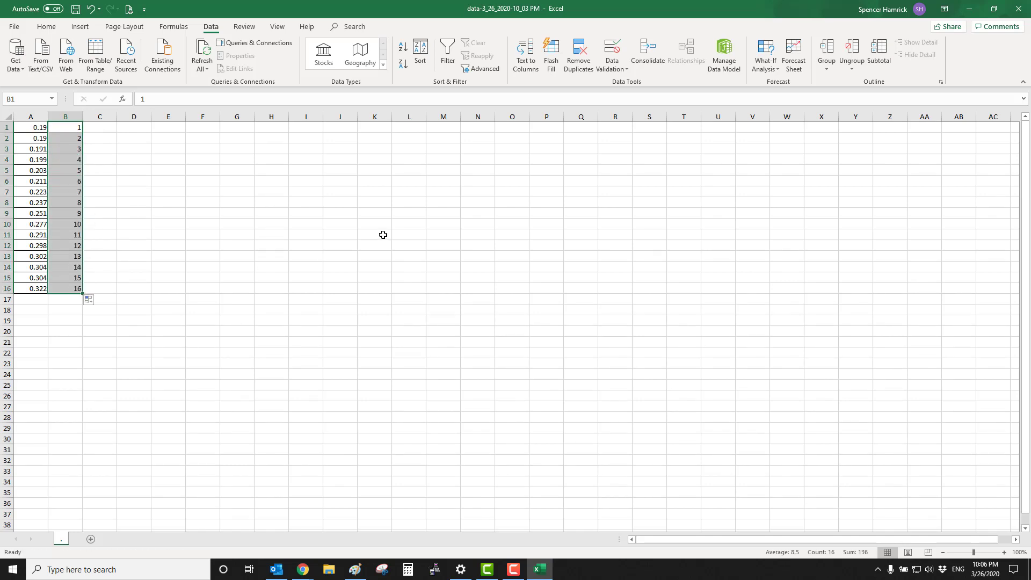
Compute the expected area for each index in C1:C16 with =(B1-0.375)/(16+0.25), filled down from C1.
{"action": "left_click", "coordinate": [111, 128]}
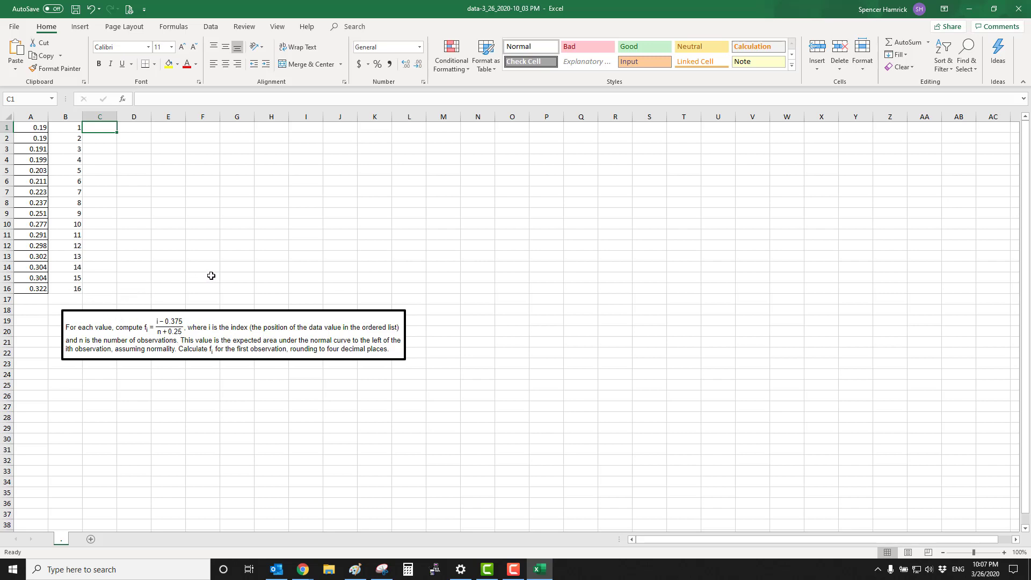
{"action": "type", "text": "=("}
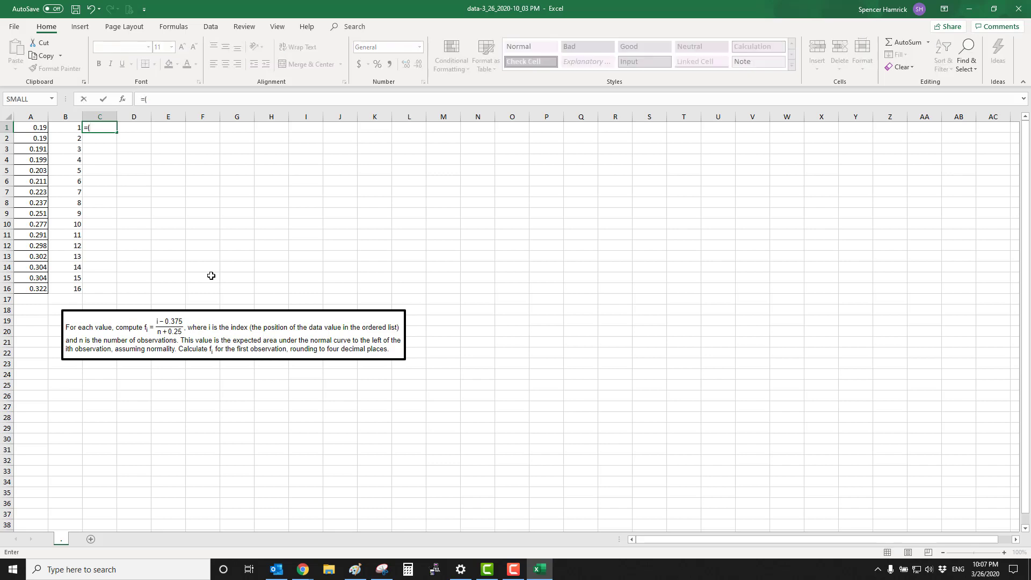
{"action": "left_click", "coordinate": [63, 125]}
{"action": "type", "text": "-"}
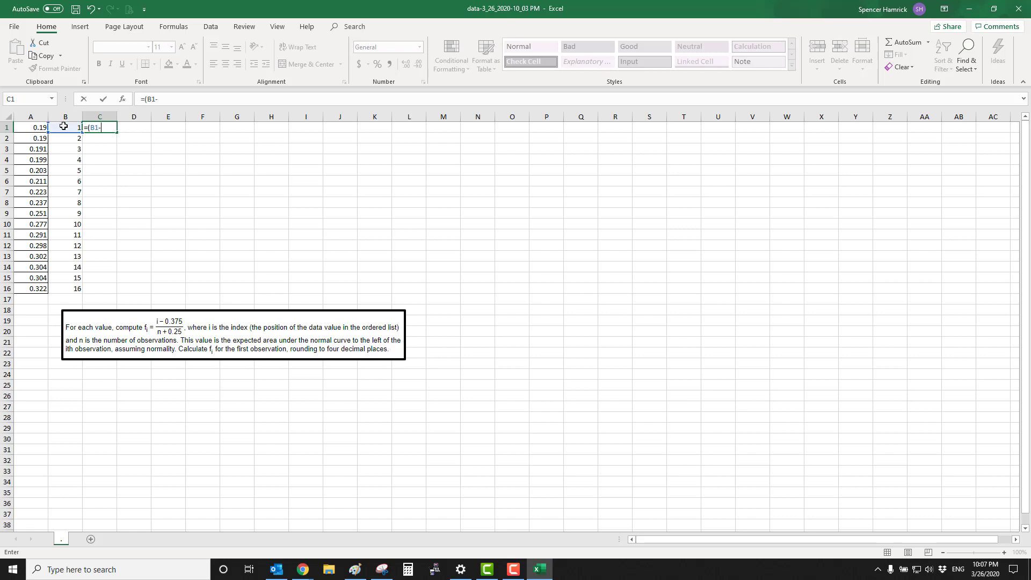
{"action": "type", "text": "0.375)/(16+0.25"}
{"action": "key", "text": "Return"}
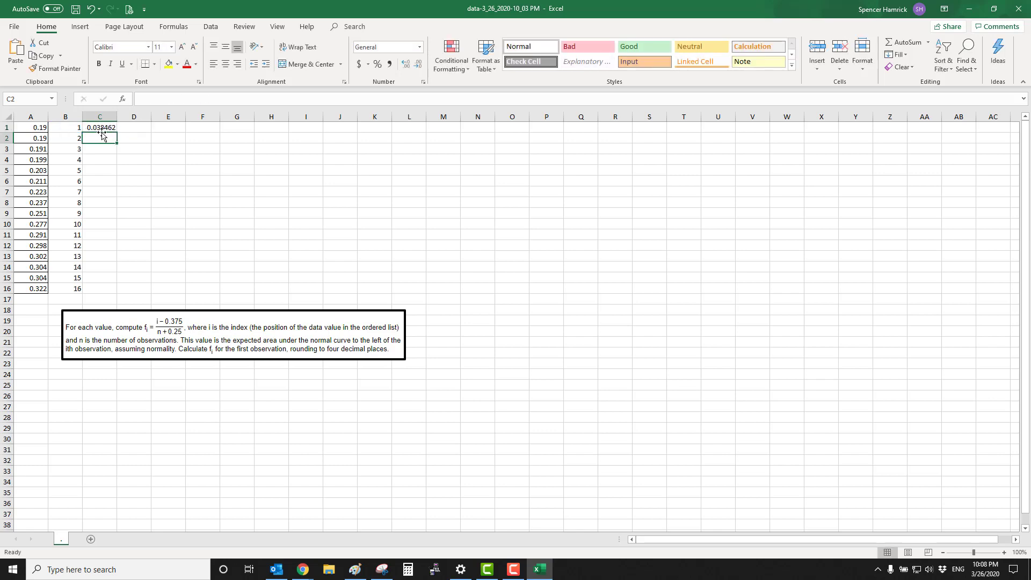
{"action": "left_click", "coordinate": [105, 128]}
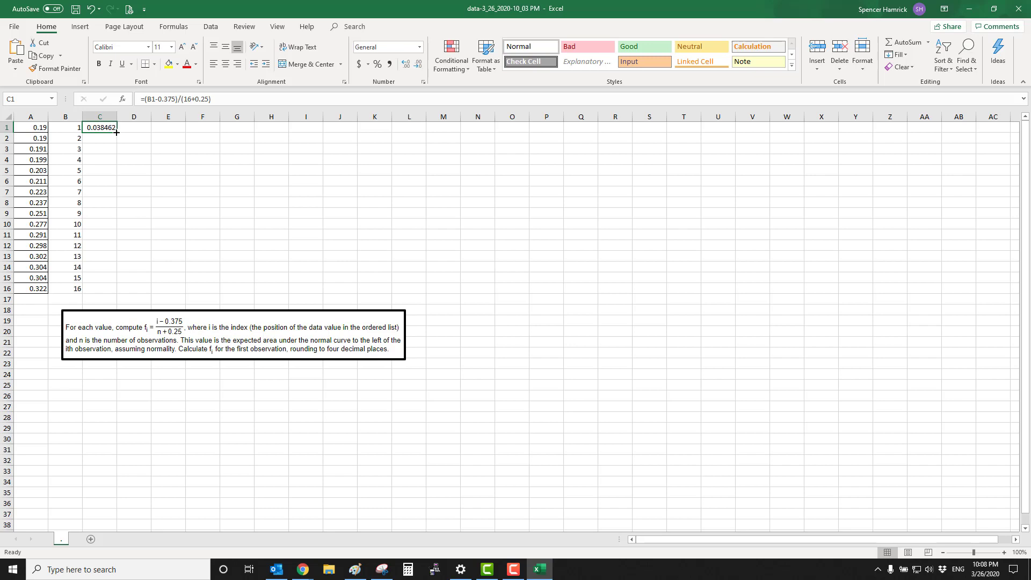
{"action": "double_click", "coordinate": [116, 132]}
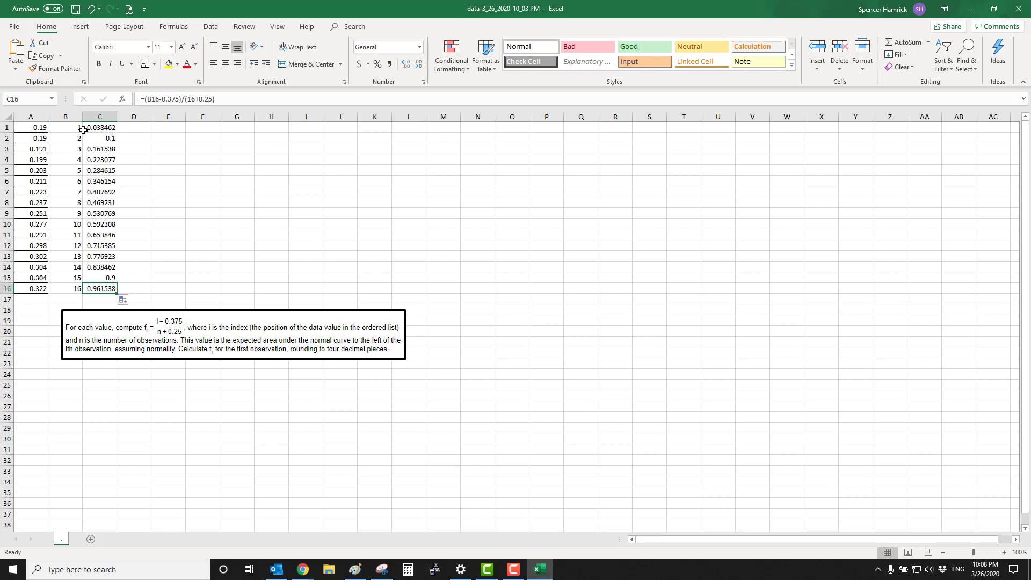
Compute the expected z-scores in D1:D16 with =NORM.INV(C1,0,1), filled down from D1.
{"action": "left_click", "coordinate": [138, 126]}
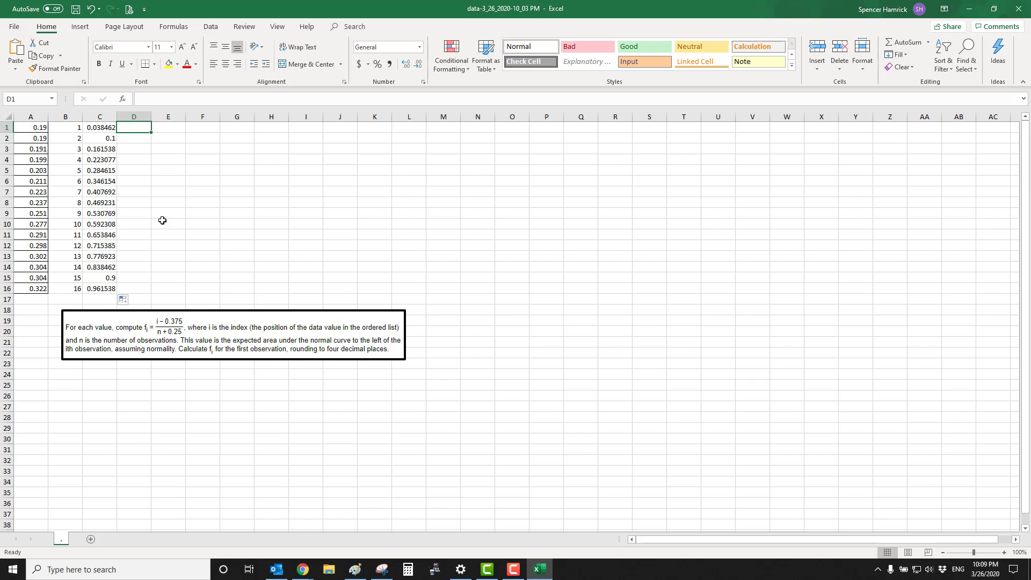
{"action": "type", "text": "="}
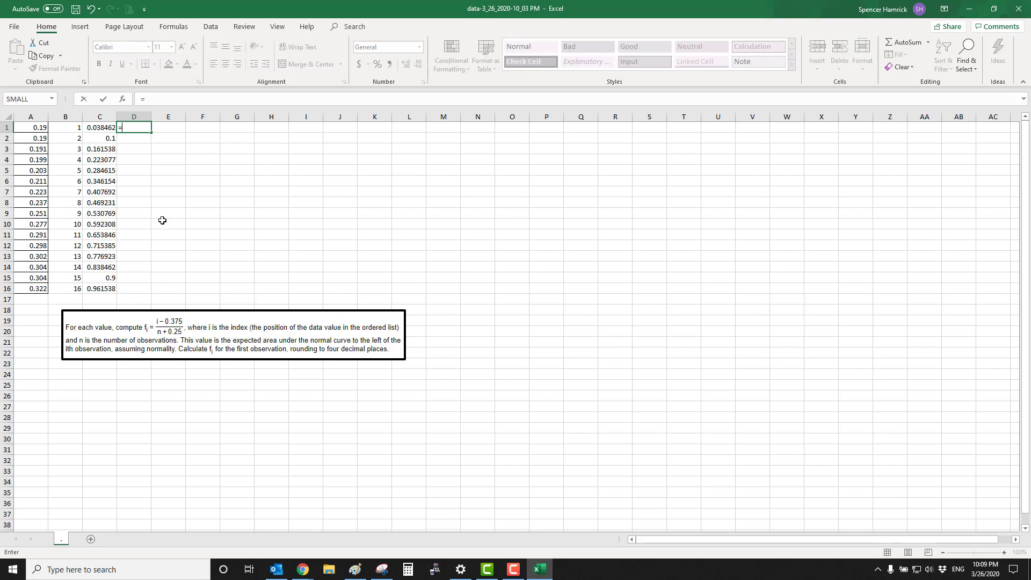
{"action": "type", "text": "norm"}
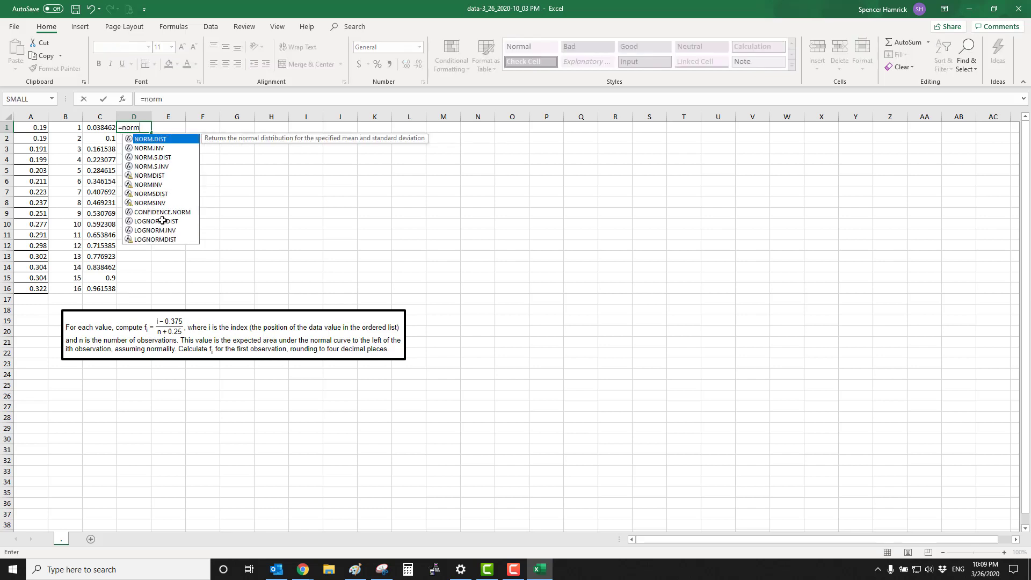
{"action": "type", "text": ".inv("}
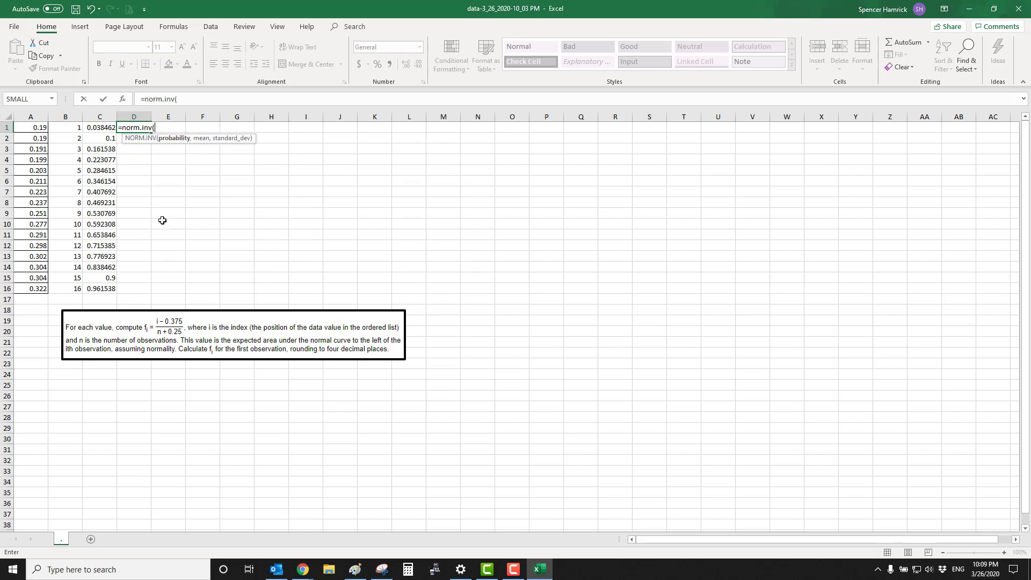
{"action": "left_click", "coordinate": [102, 128]}
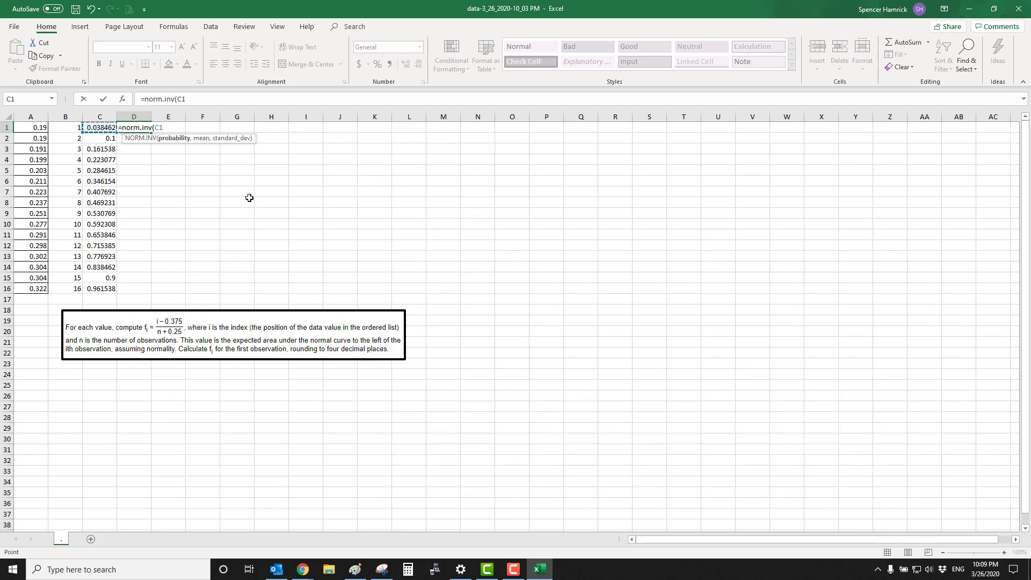
{"action": "type", "text": ",0,1)"}
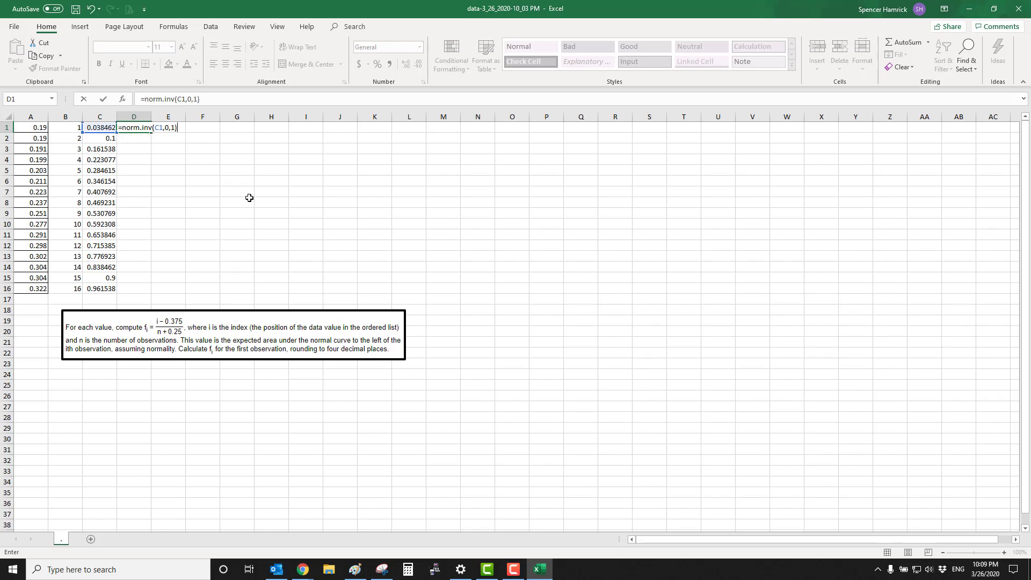
{"action": "key", "text": "Return"}
{"action": "key", "text": "Up"}
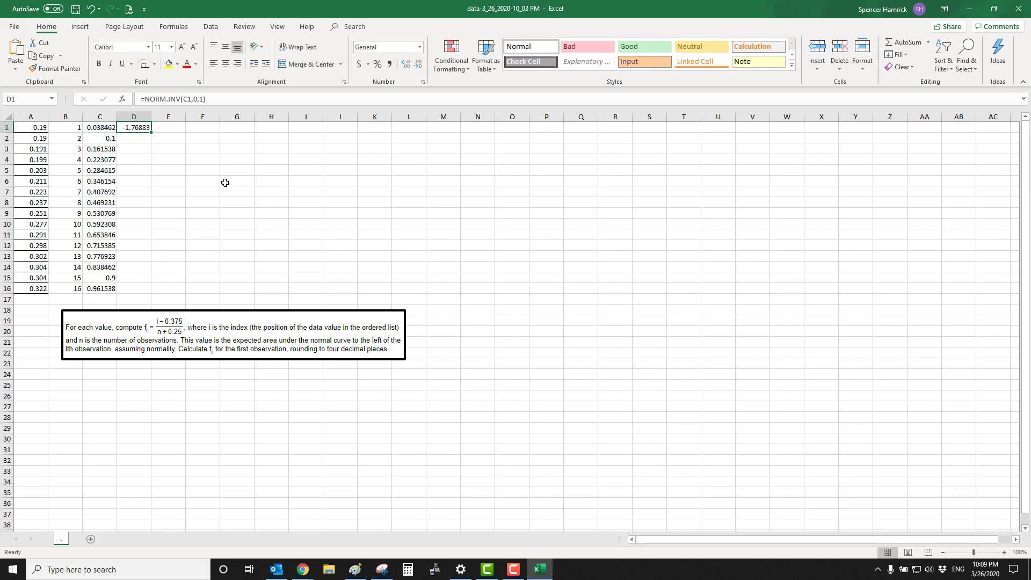
{"action": "double_click", "coordinate": [150, 132]}
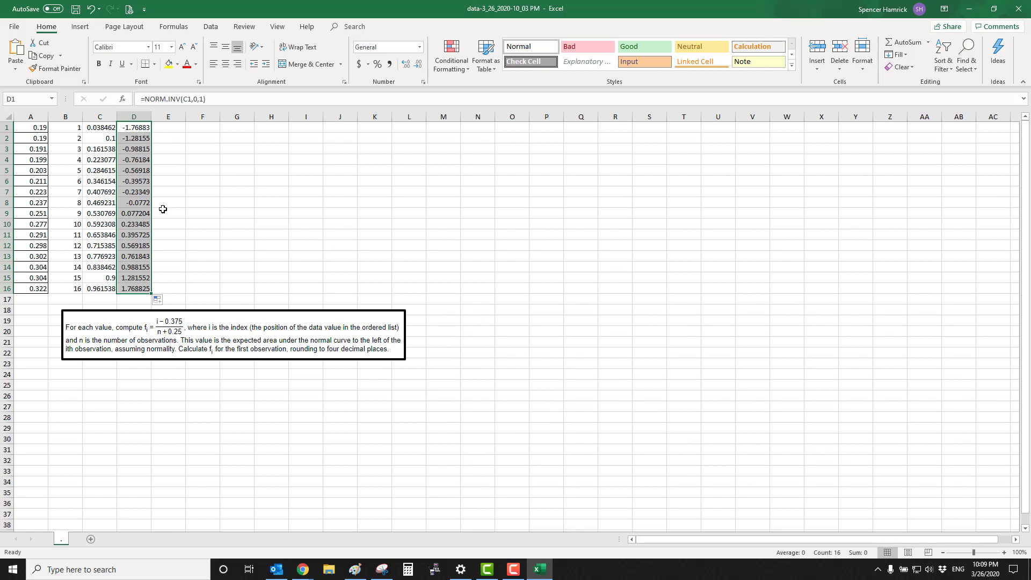
{"action": "left_click", "coordinate": [173, 289]}
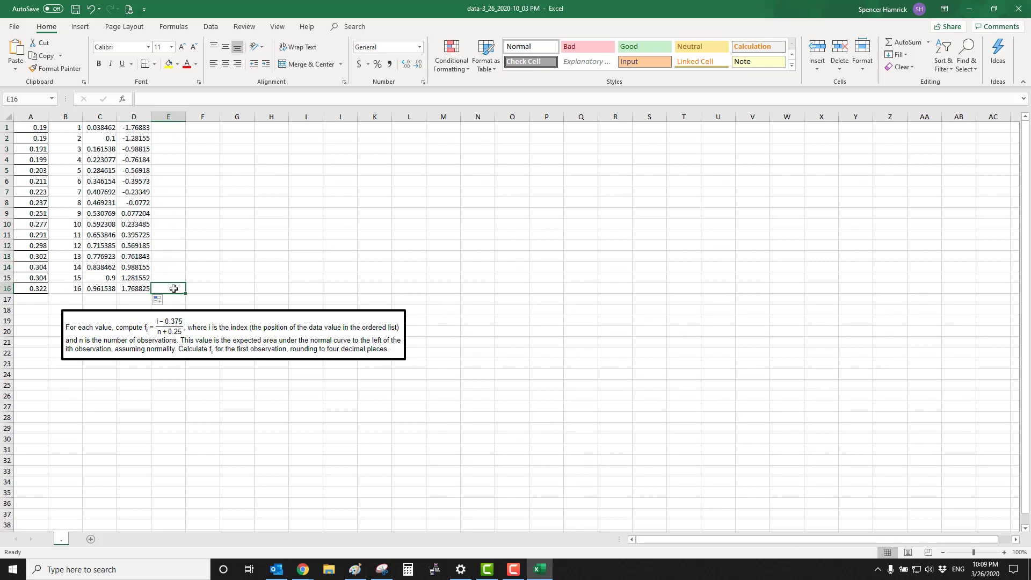
Calculate the correlation between the observed data and the expected z-scores in G6 with =CORREL(A1:A16,D1:D16).
{"action": "left_click", "coordinate": [231, 181]}
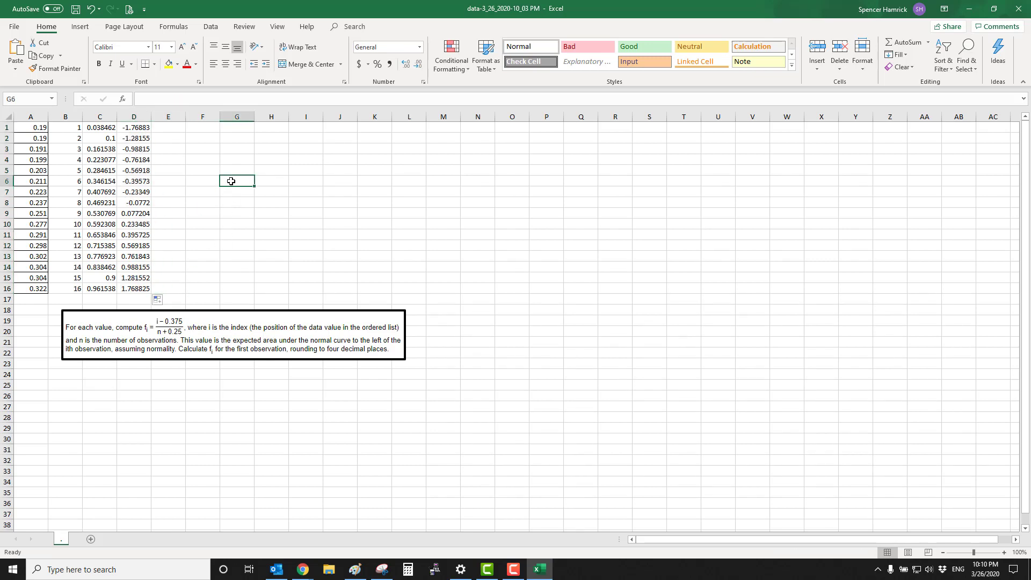
{"action": "type", "text": "="}
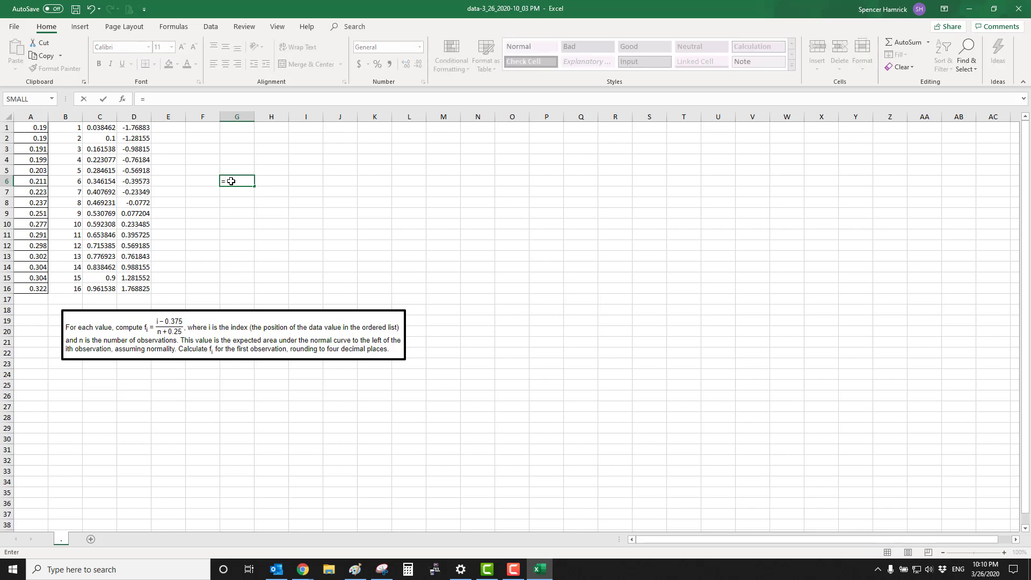
{"action": "type", "text": "corre"}
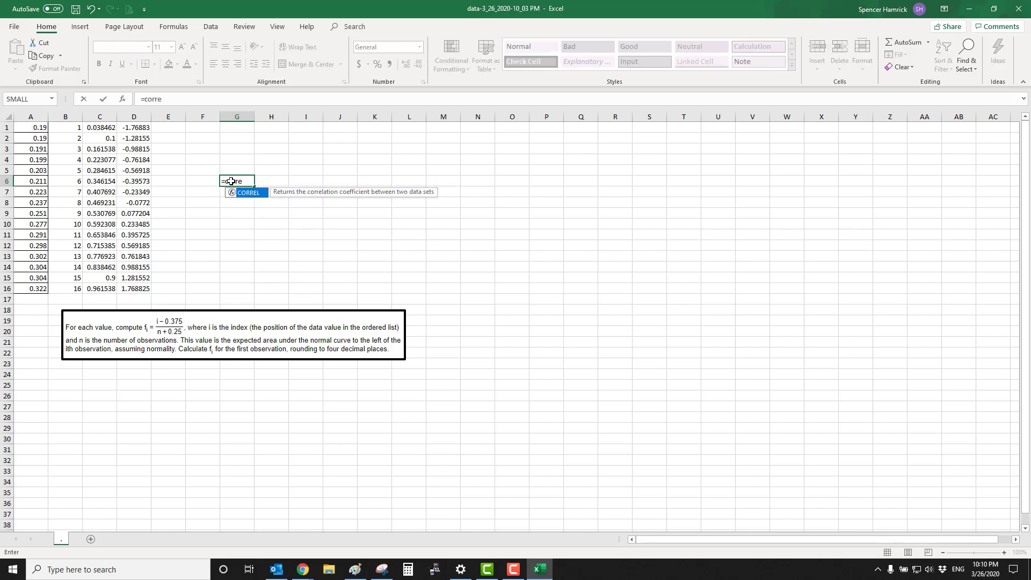
{"action": "type", "text": "l("}
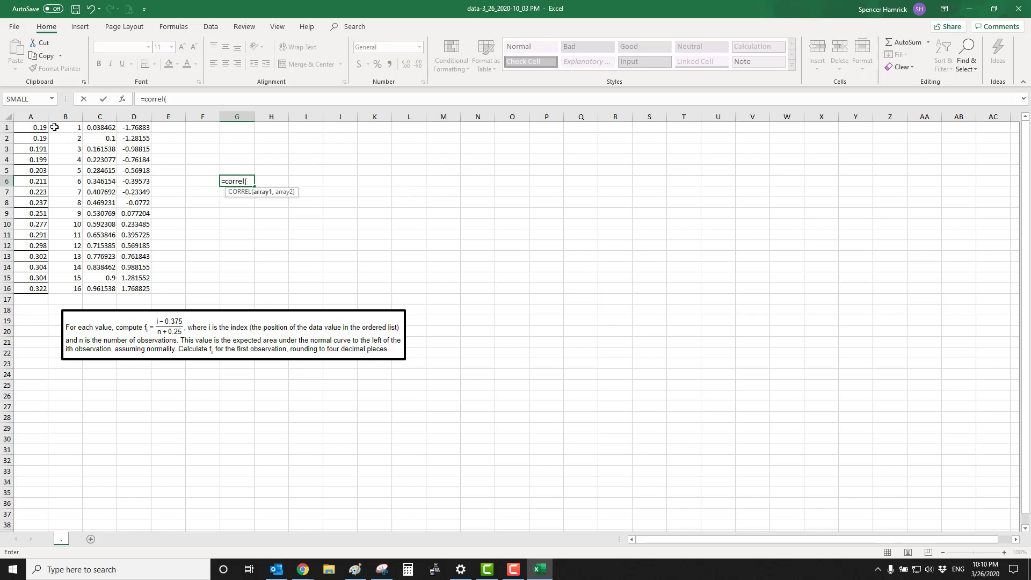
{"action": "left_click_drag", "start_coordinate": [27, 126], "coordinate": [34, 286]}
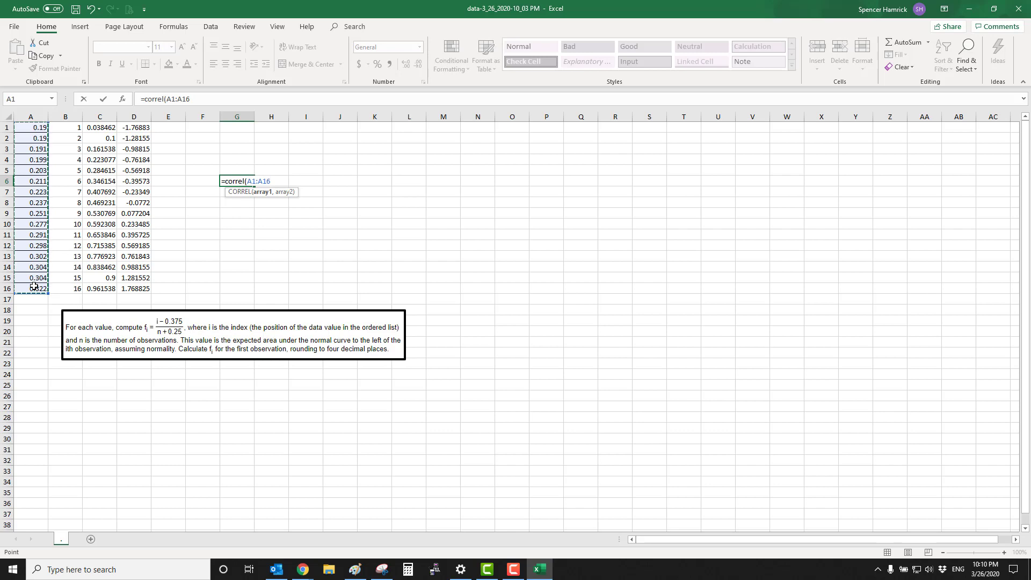
{"action": "type", "text": ","}
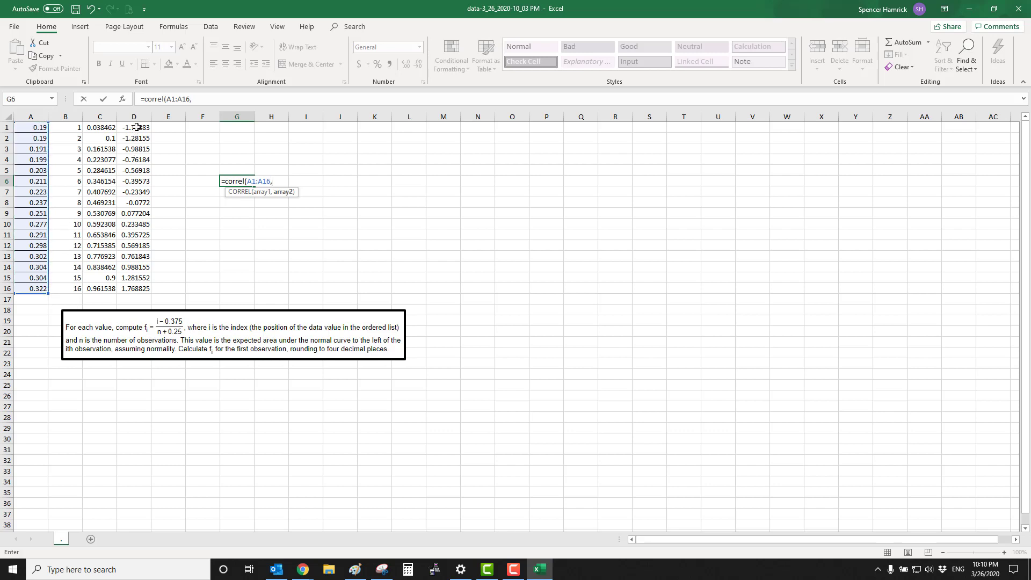
{"action": "left_click_drag", "start_coordinate": [136, 128], "coordinate": [135, 291]}
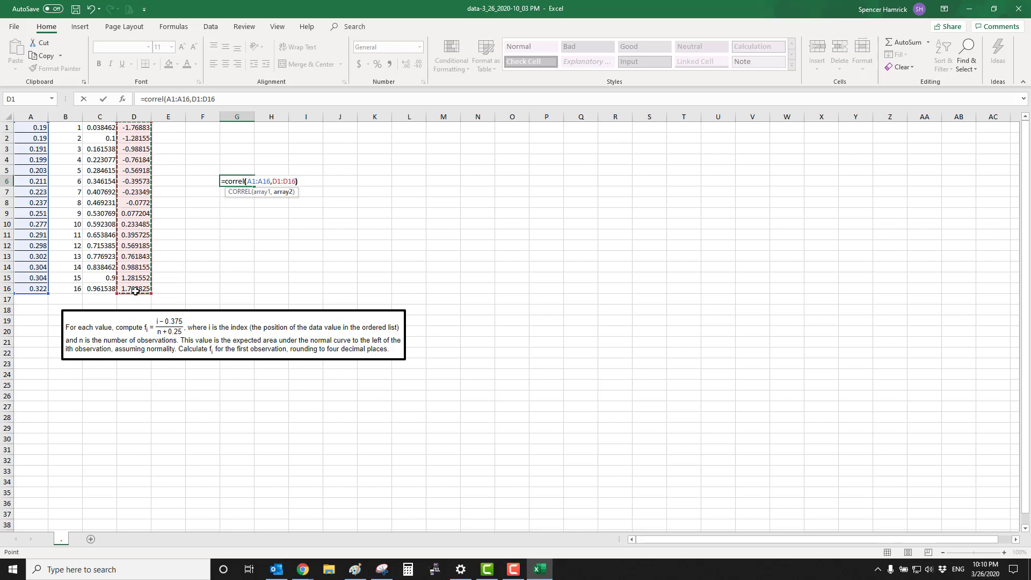
{"action": "type", "text": ")"}
{"action": "key", "text": "Return"}
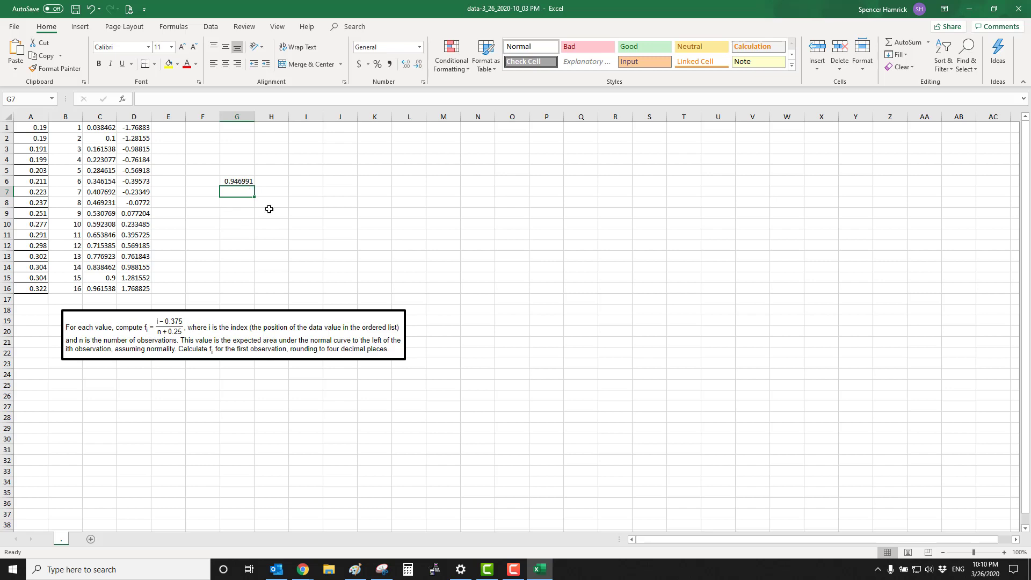
Switch to the homework question in Chrome and look up the critical value for sample size 16 in the table of critical values.
{"action": "mouse_move", "coordinate": [304, 575]}
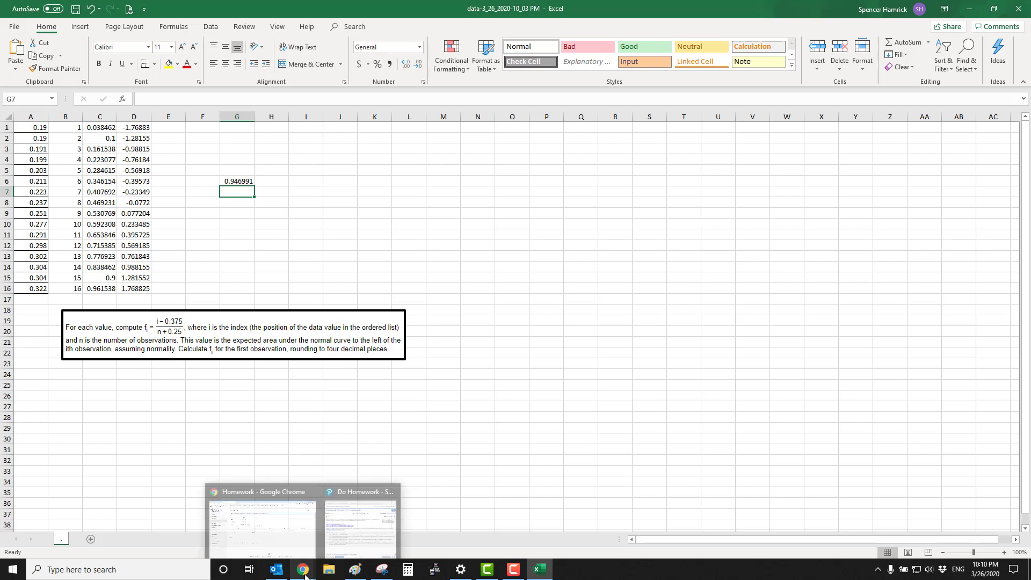
{"action": "left_click", "coordinate": [361, 523]}
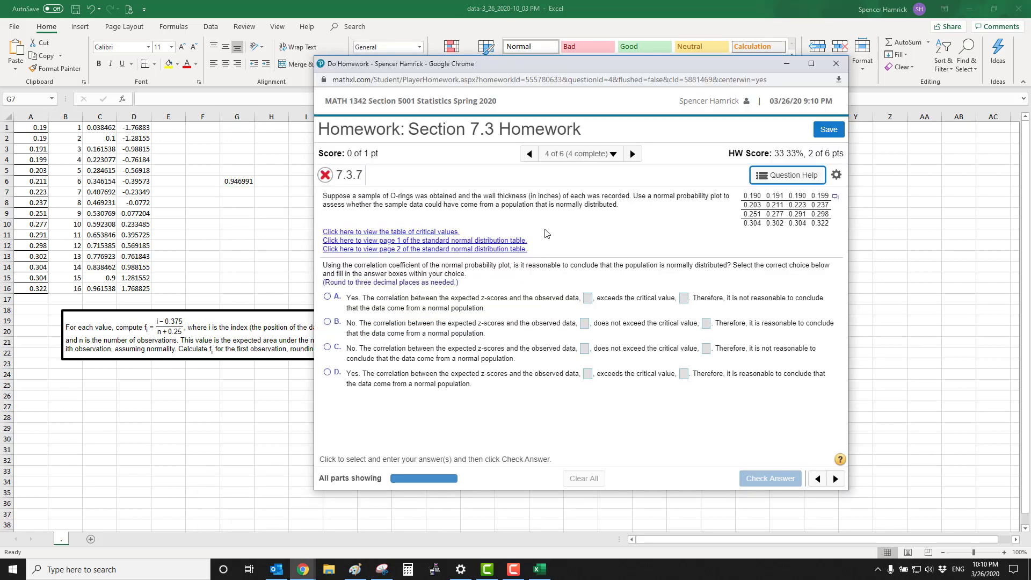
{"action": "left_click", "coordinate": [428, 232]}
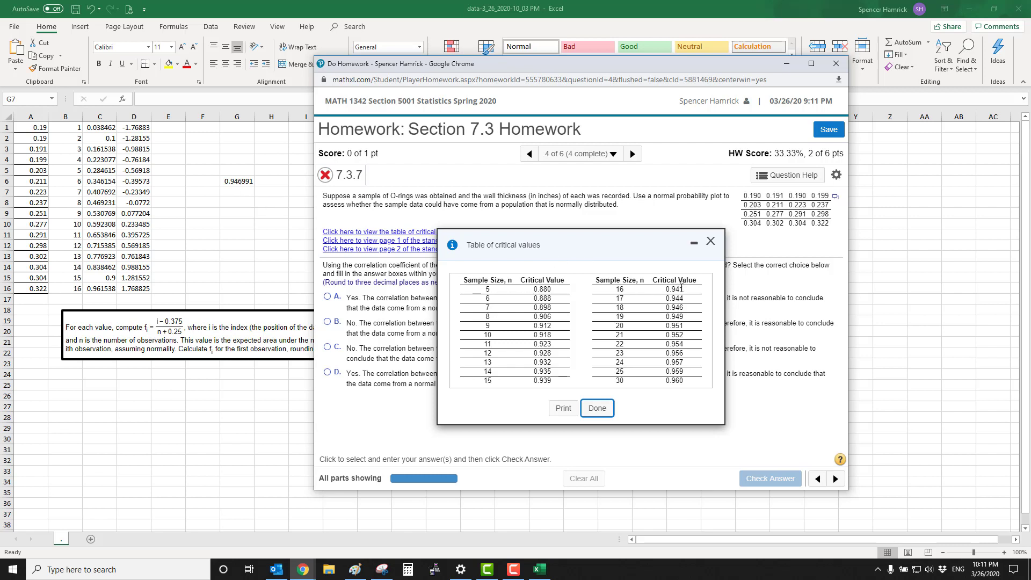
{"action": "left_click", "coordinate": [595, 411]}
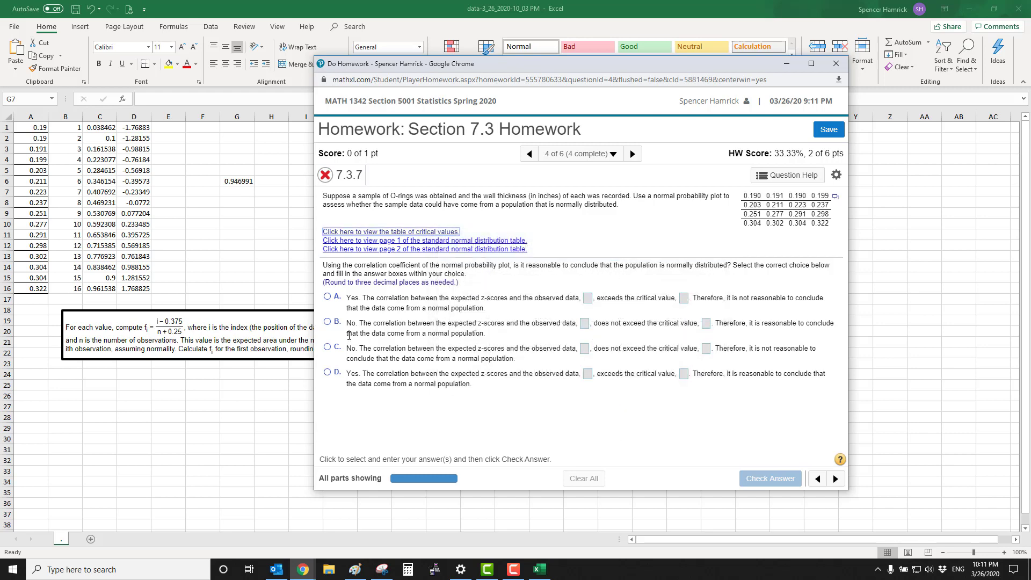
Choose answer D for question 7.3.7 and enter 0.947 as the correlation between the expected z-scores and the observed data.
{"action": "left_click", "coordinate": [327, 297]}
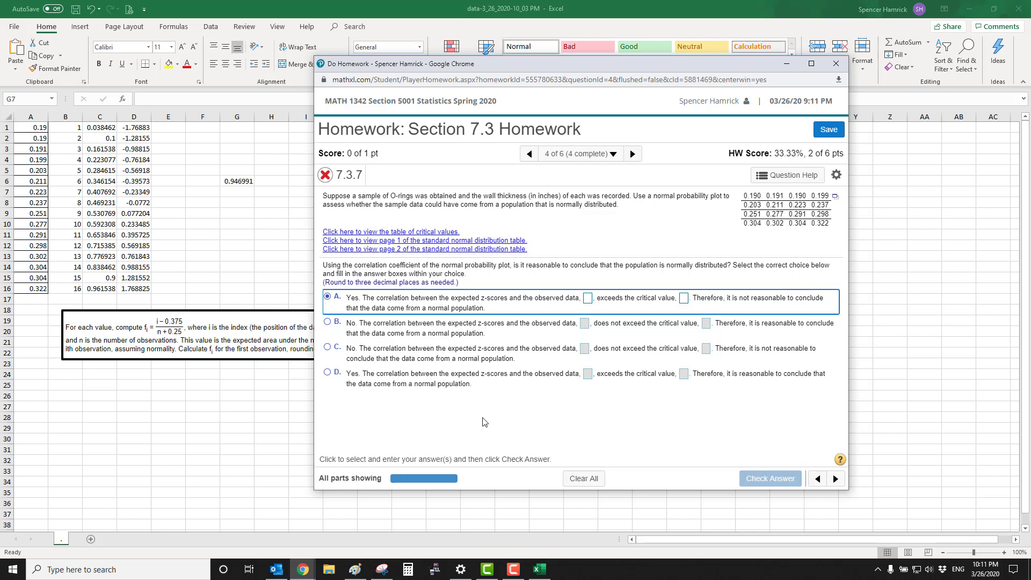
{"action": "left_click", "coordinate": [327, 373]}
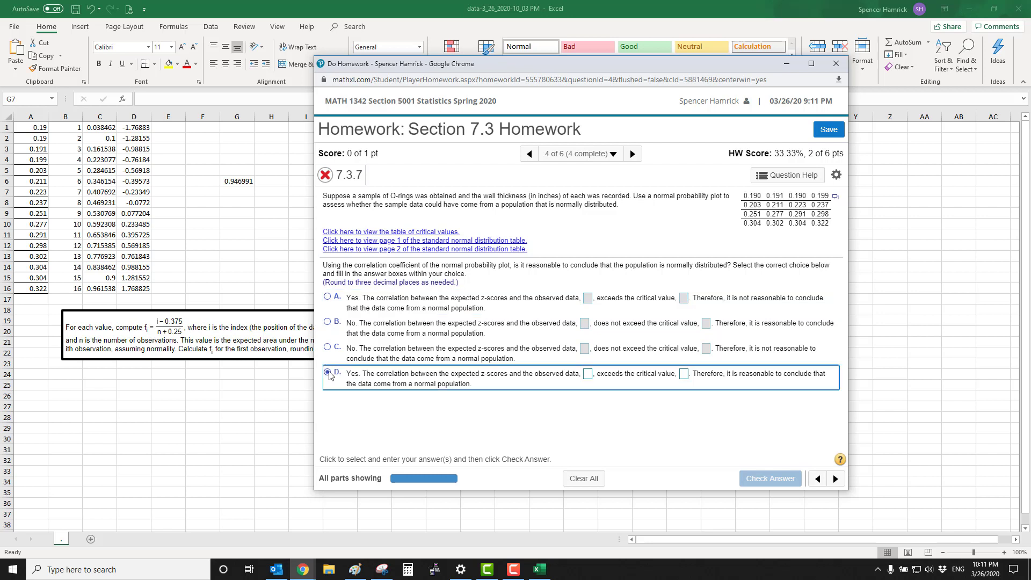
{"action": "left_click", "coordinate": [588, 375]}
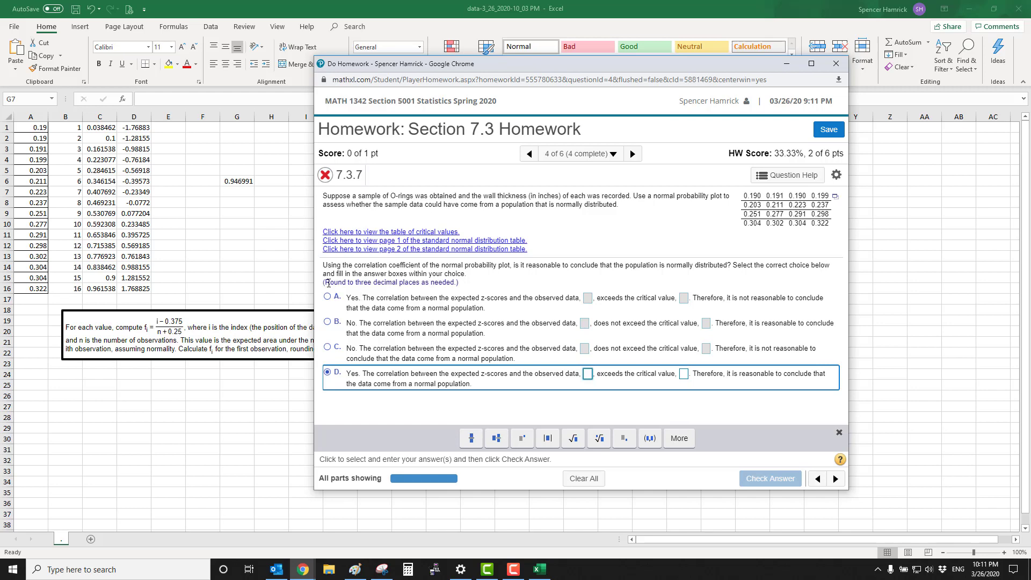
{"action": "left_click_drag", "start_coordinate": [327, 282], "coordinate": [454, 284]}
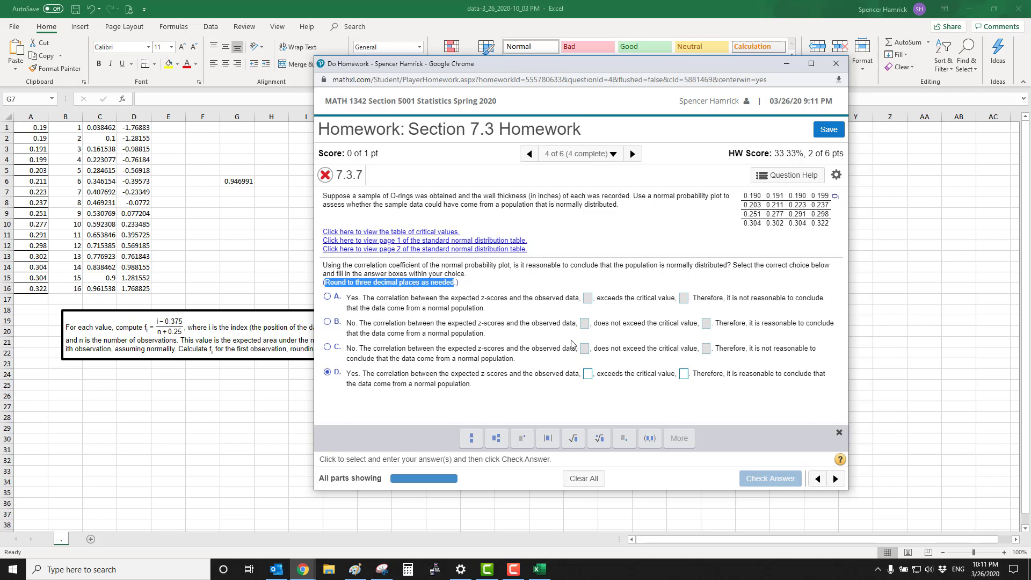
{"action": "left_click", "coordinate": [589, 376]}
{"action": "type", "text": "0"}
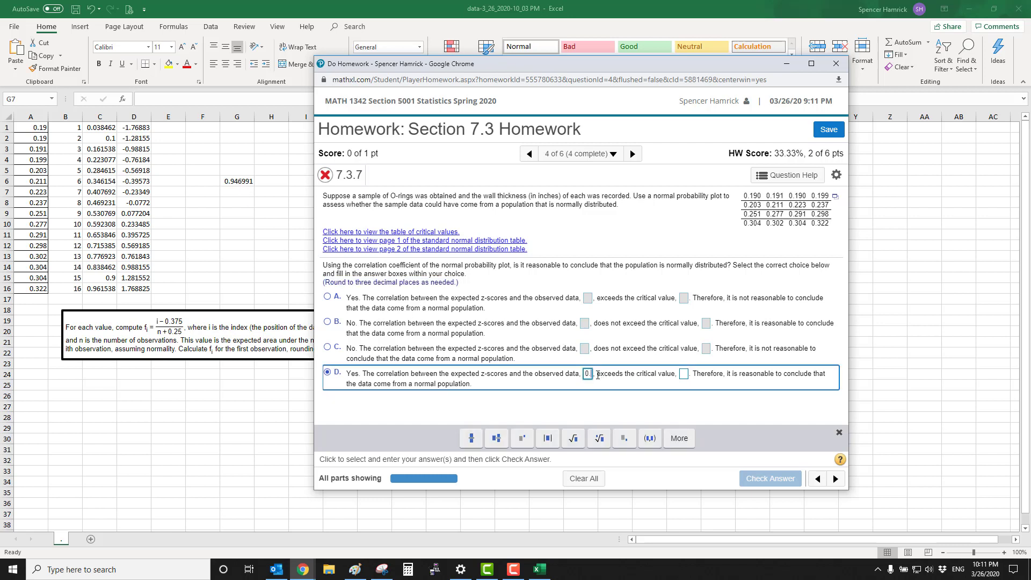
{"action": "type", "text": ".947"}
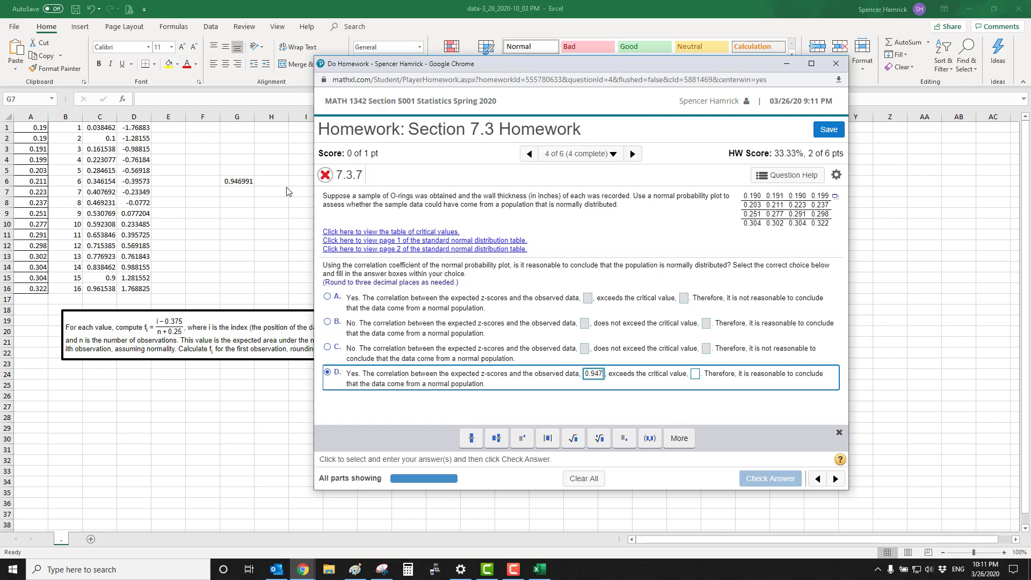
Recheck the critical values table, enter 0.941 as the critical value in answer D, submit the answer and dismiss the feedback.
{"action": "left_click", "coordinate": [696, 376]}
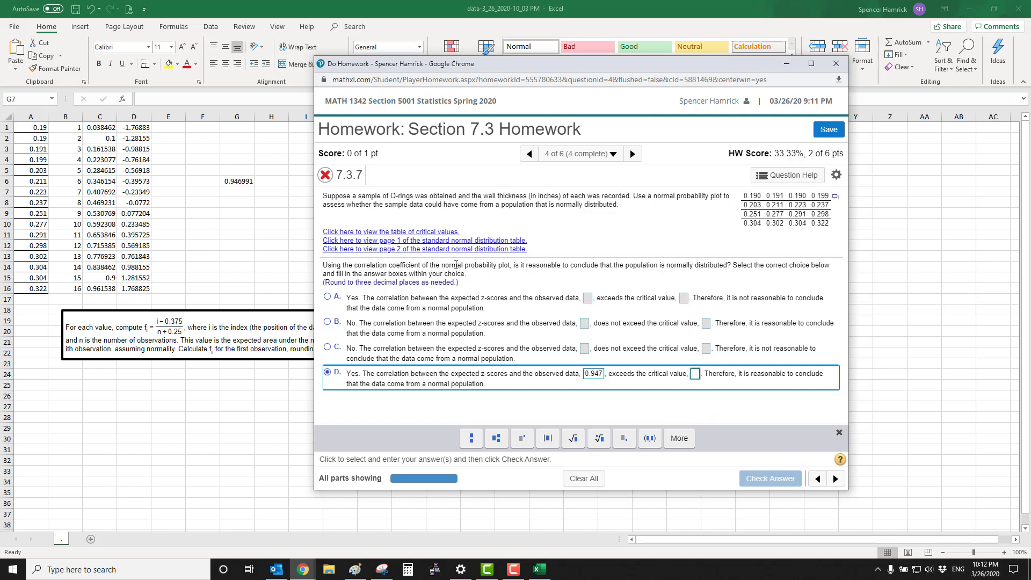
{"action": "left_click", "coordinate": [416, 232]}
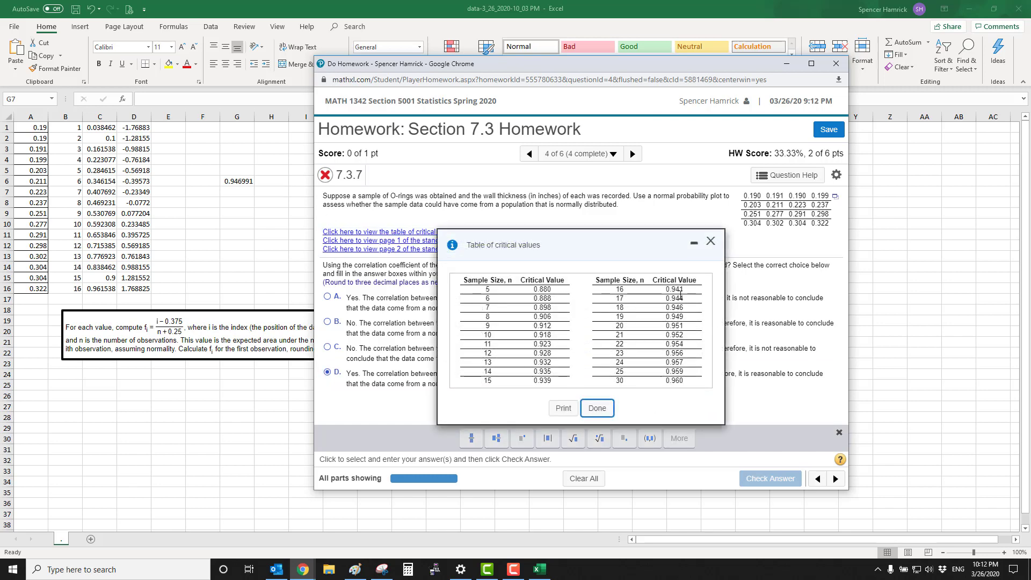
{"action": "left_click", "coordinate": [604, 410]}
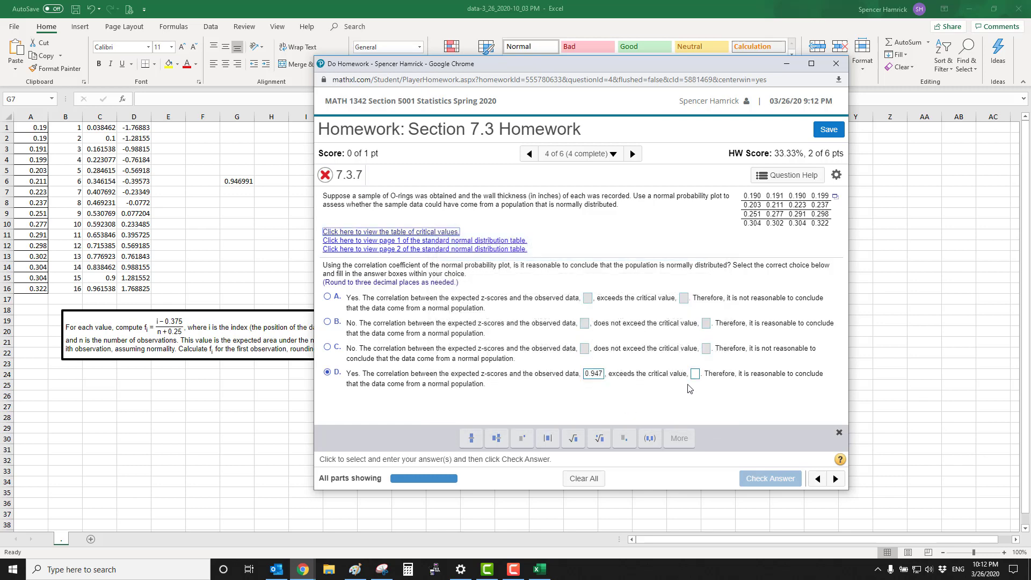
{"action": "left_click", "coordinate": [697, 375]}
{"action": "type", "text": "0.941"}
{"action": "key", "text": "Return"}
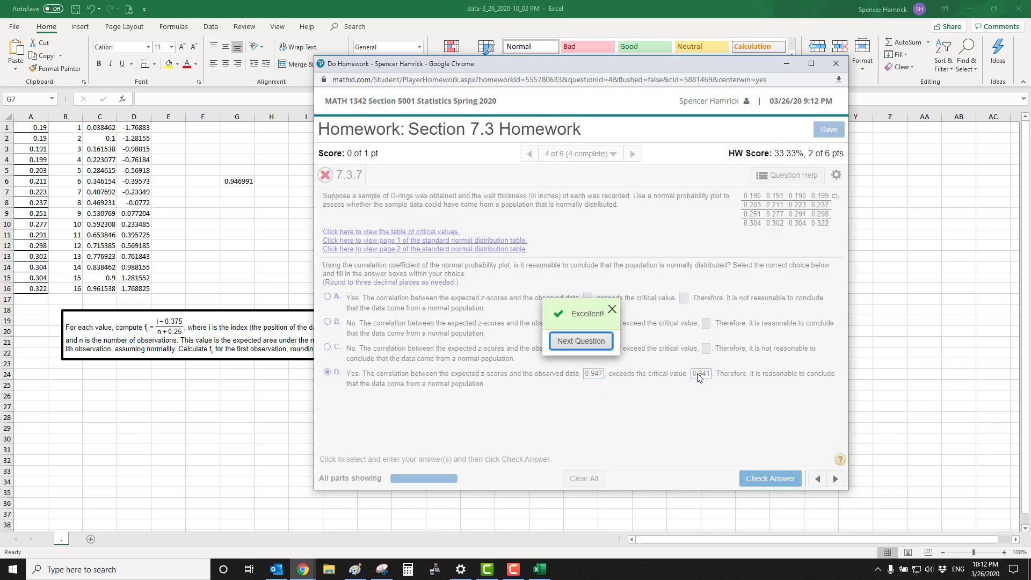
{"action": "left_click", "coordinate": [612, 310]}
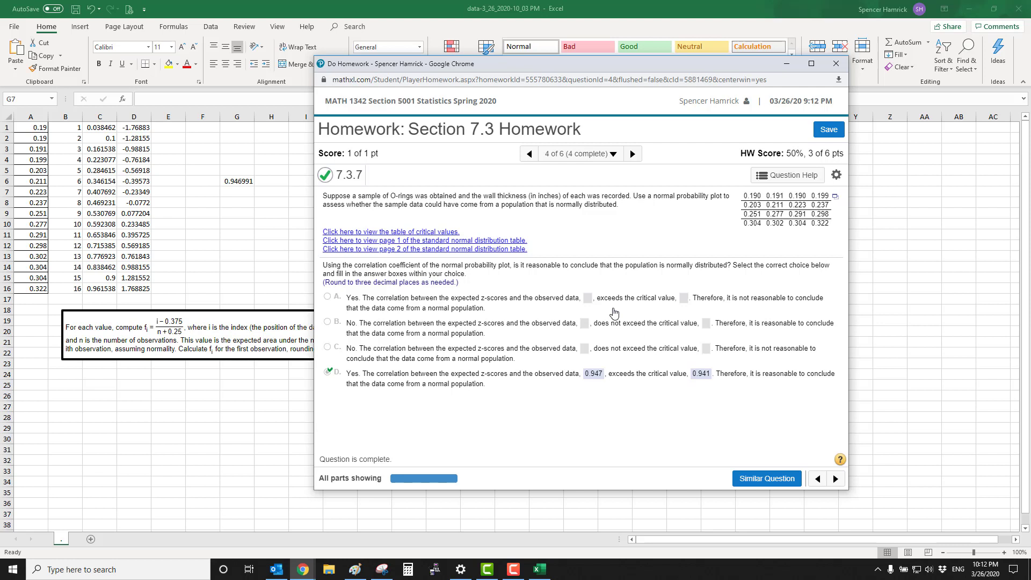
Open the worked example for this question, reveal all its parts and examine its table of expected z-scores.
{"action": "left_click", "coordinate": [779, 178]}
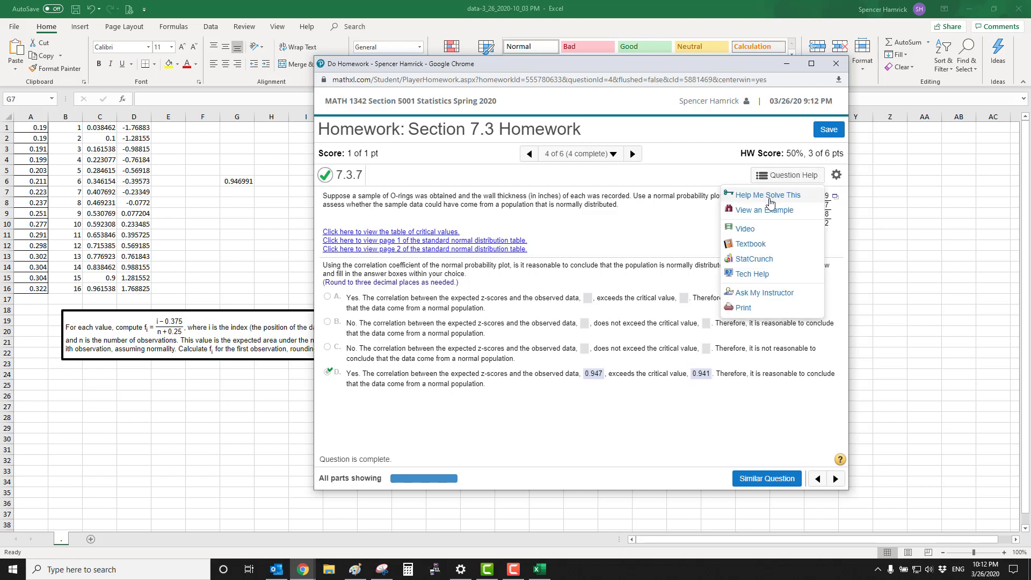
{"action": "left_click", "coordinate": [765, 210]}
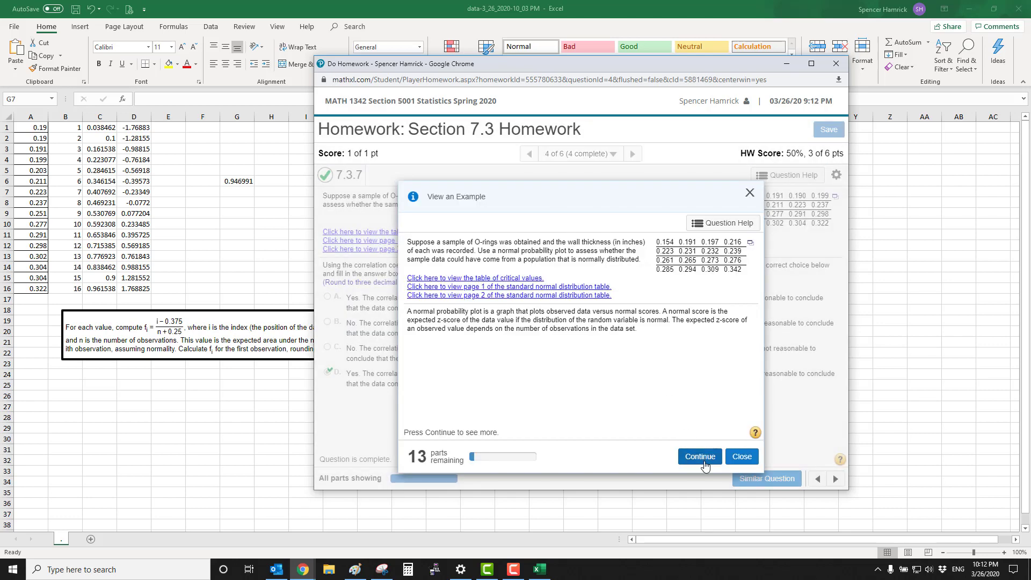
{"action": "left_click", "coordinate": [699, 456]}
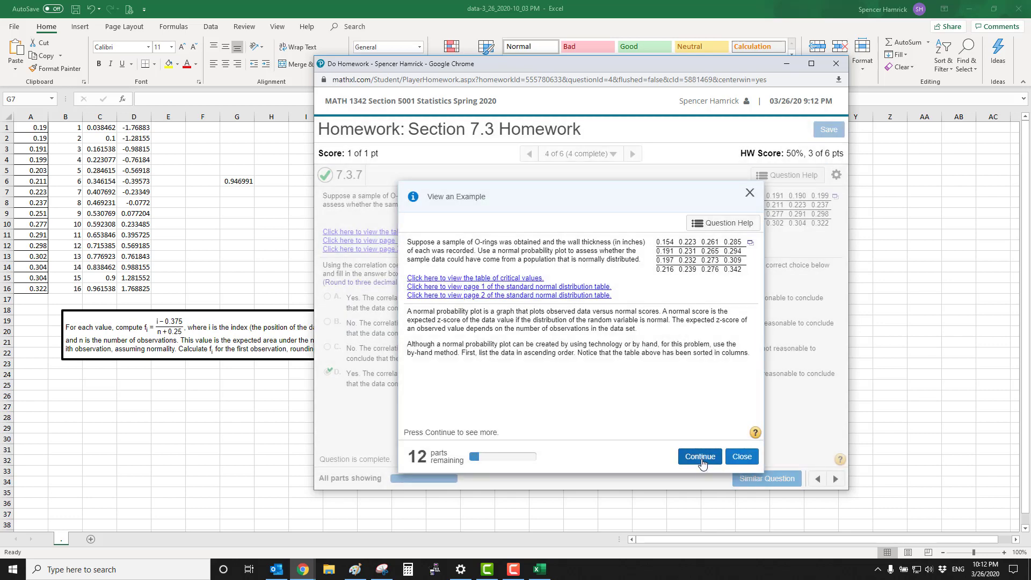
{"action": "left_click", "coordinate": [700, 456]}
{"action": "left_click", "coordinate": [699, 456]}
{"action": "left_click", "coordinate": [699, 456]}
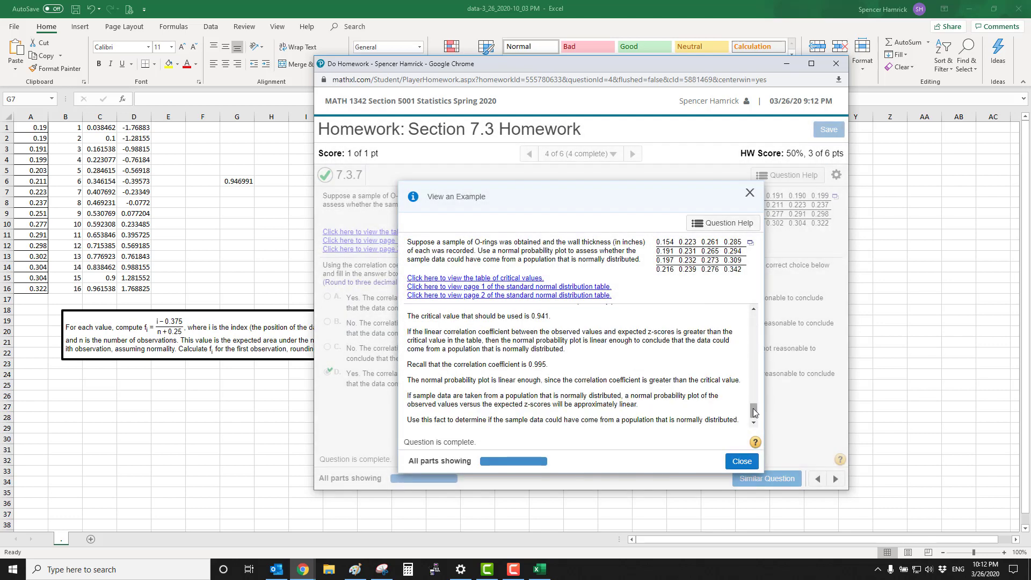
{"action": "left_click_drag", "start_coordinate": [762, 416], "coordinate": [757, 363]}
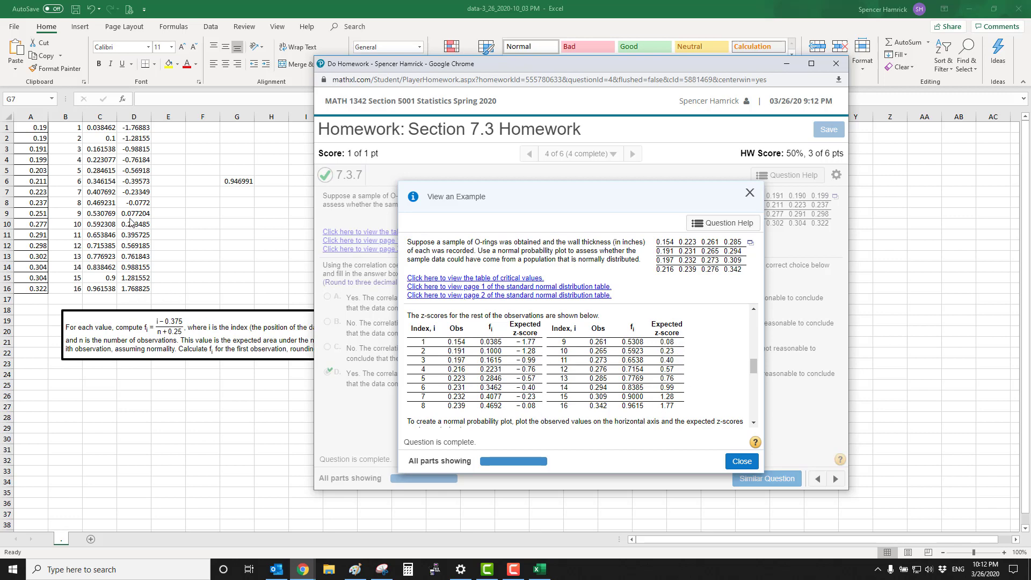
Switch to Excel and format the expected z-scores in D1:D16 as numbers with two decimal places.
{"action": "left_click", "coordinate": [142, 129]}
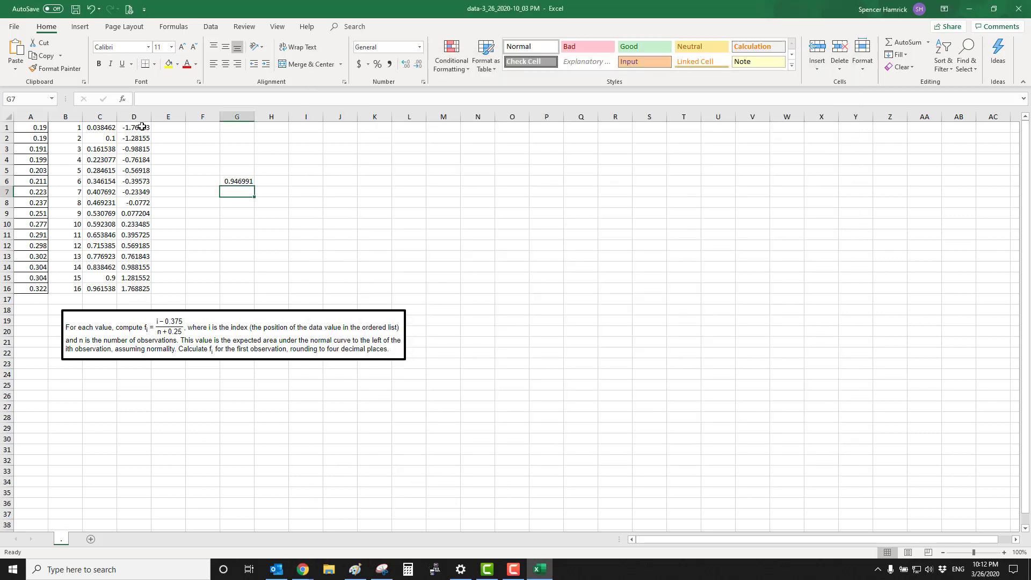
{"action": "left_click_drag", "start_coordinate": [143, 129], "coordinate": [144, 288]}
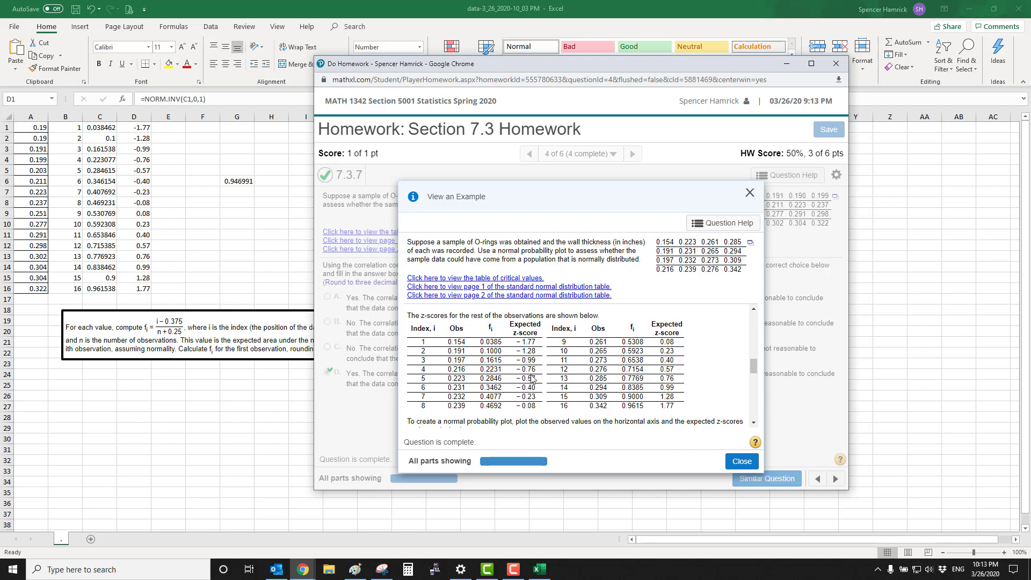
Switch to the TI-83 Plus emulator and enter the 16 sorted observations from column A, .19 through .322, into list L1.
{"action": "key", "text": "alt+Tab"}
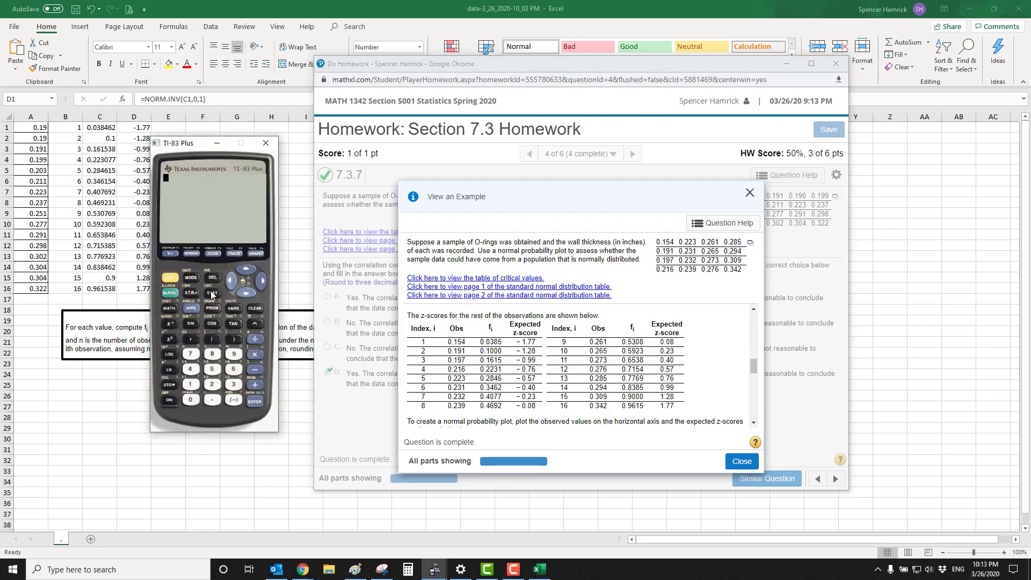
{"action": "left_click", "coordinate": [212, 295]}
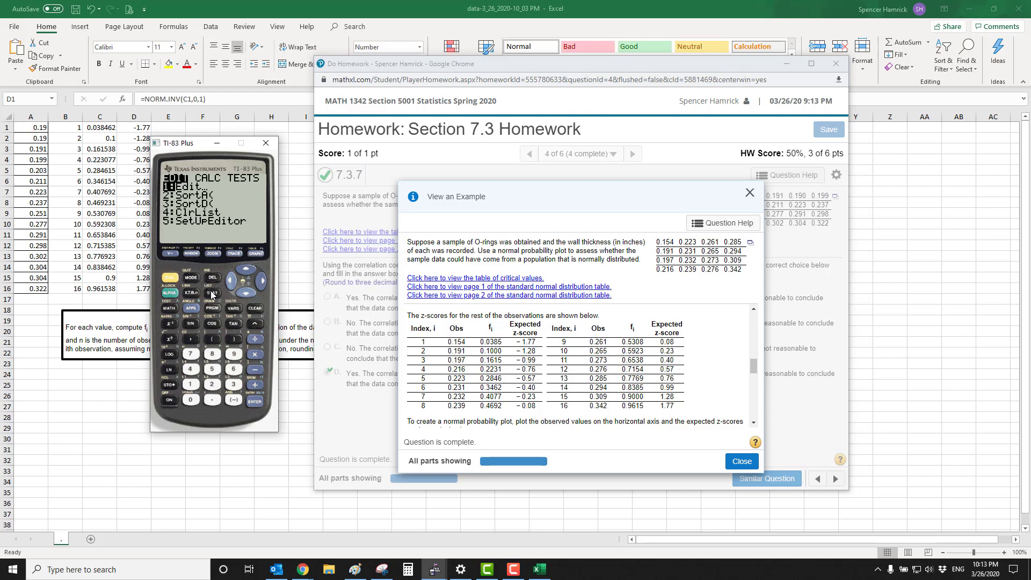
{"action": "left_click", "coordinate": [255, 403]}
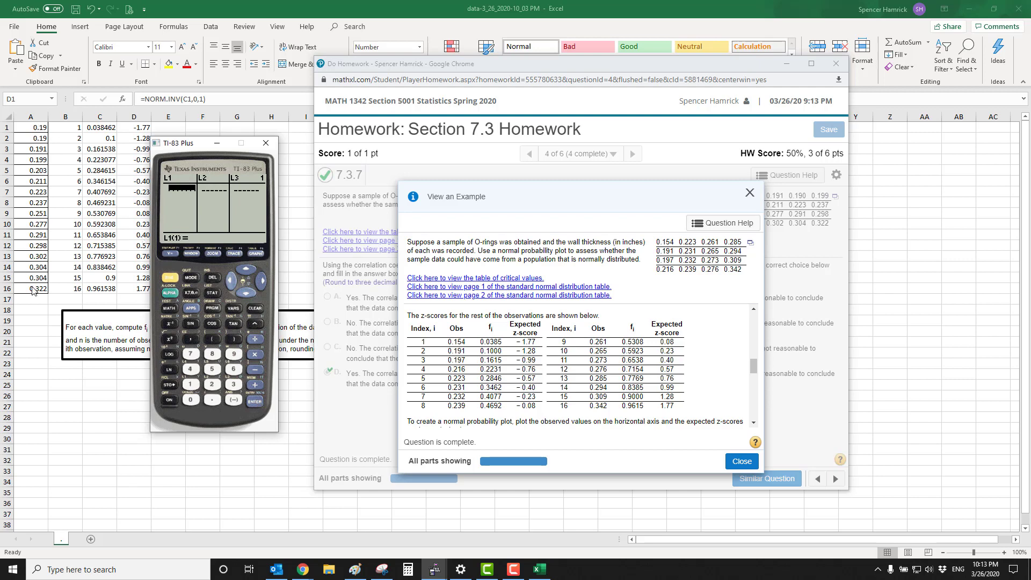
{"action": "left_click", "coordinate": [266, 241]}
{"action": "type", "text": ".19 .19 .191 .199 .203 .211 .223"}
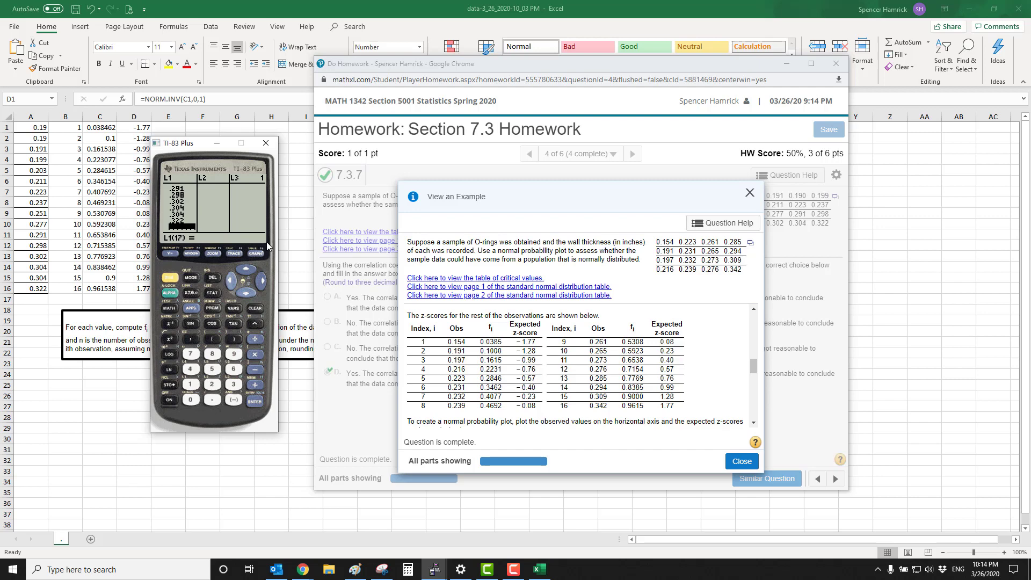
Enter the 16 expected z-scores from column D, rounded to two decimals from -1.77 to 1.77, into list L2.
{"action": "key", "text": "Right"}
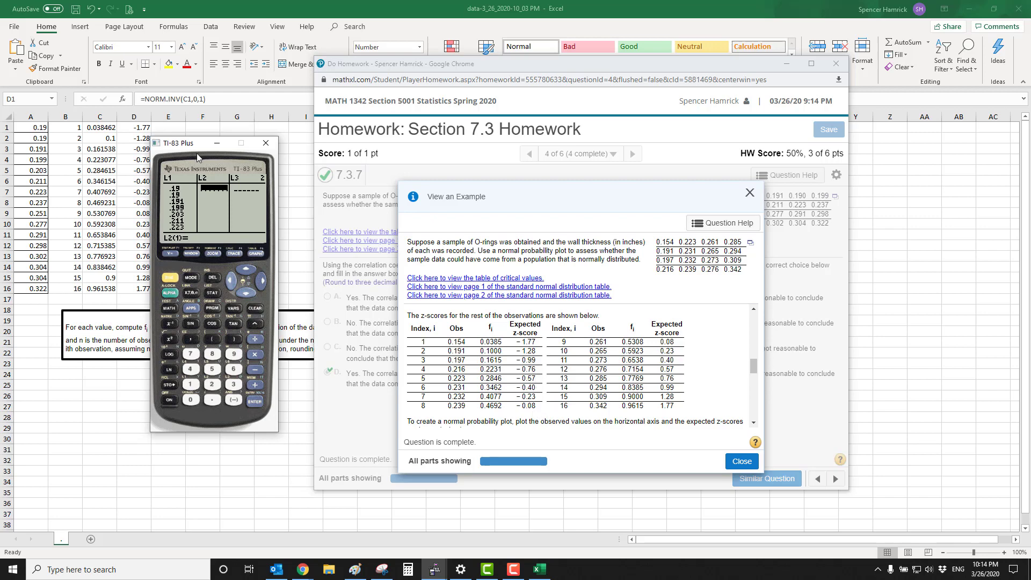
{"action": "left_click_drag", "start_coordinate": [184, 146], "coordinate": [301, 204]}
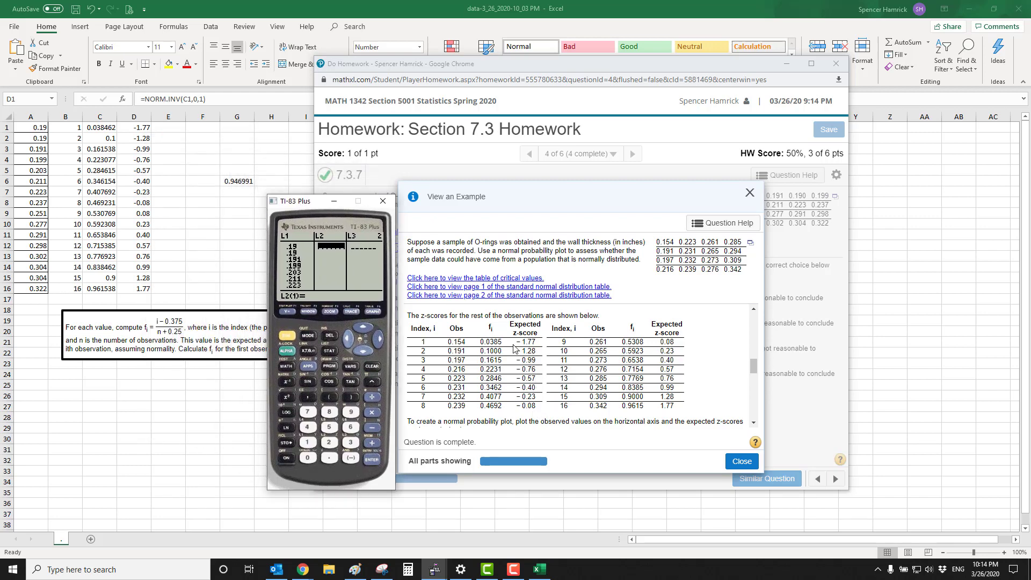
{"action": "type", "text": "-1.77"}
{"action": "key", "text": "Return"}
{"action": "type", "text": "-1.28"}
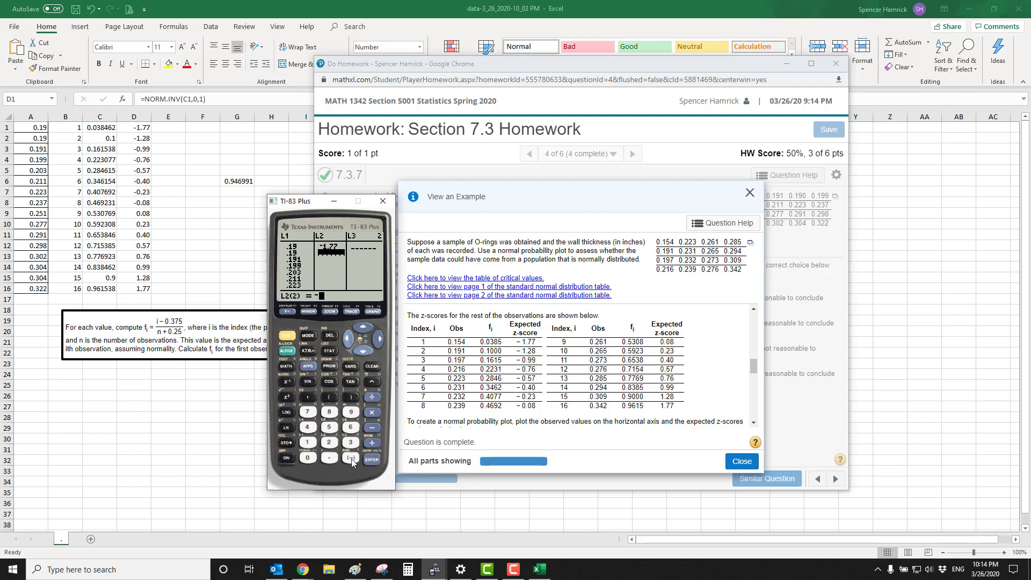
{"action": "key", "text": "Return"}
{"action": "type", "text": "-.99"}
{"action": "key", "text": "Return"}
{"action": "type", "text": "-.76 -.57"}
{"action": "key", "text": "Return"}
{"action": "type", "text": "-.4"}
{"action": "key", "text": "Return"}
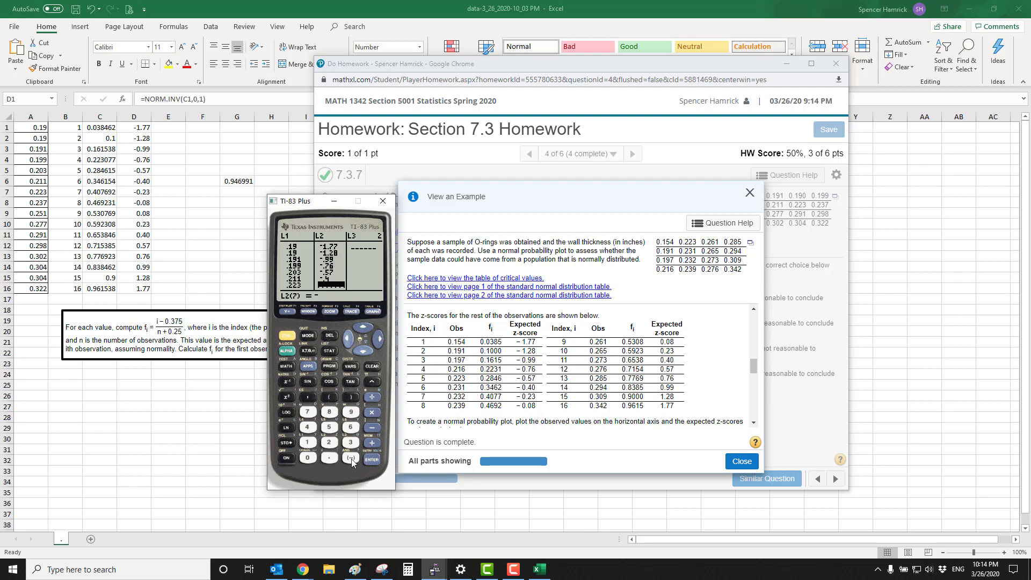
{"action": "type", "text": "-.23"}
{"action": "key", "text": "Return"}
{"action": "type", "text": "-.08 .08 .23 .4 .57 .76 .99 1.28 1.77"}
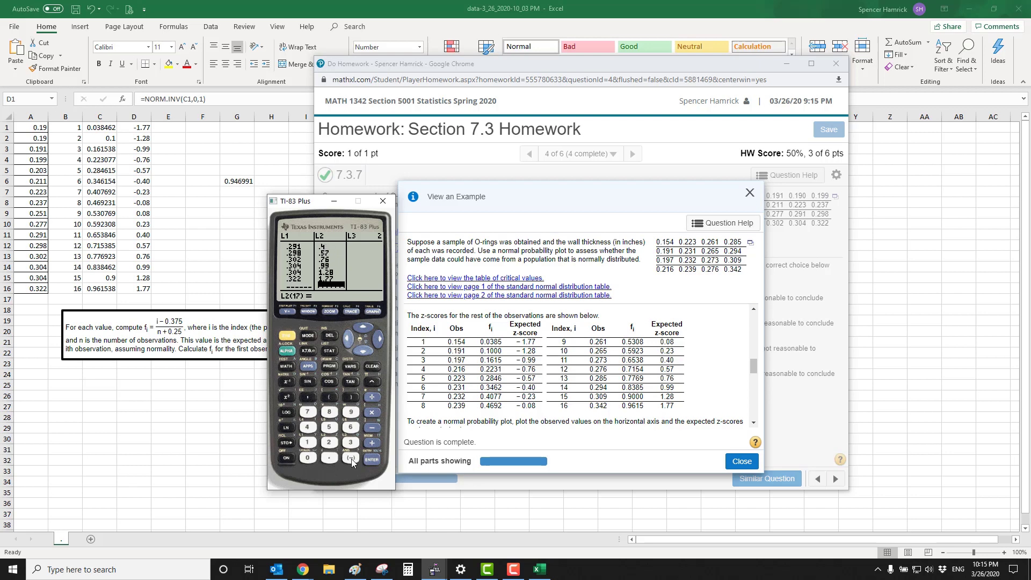
Leave the list editor for a blank home screen and run DiagnosticOn from the calculator's catalog.
{"action": "left_click", "coordinate": [287, 335]}
{"action": "left_click", "coordinate": [308, 336]}
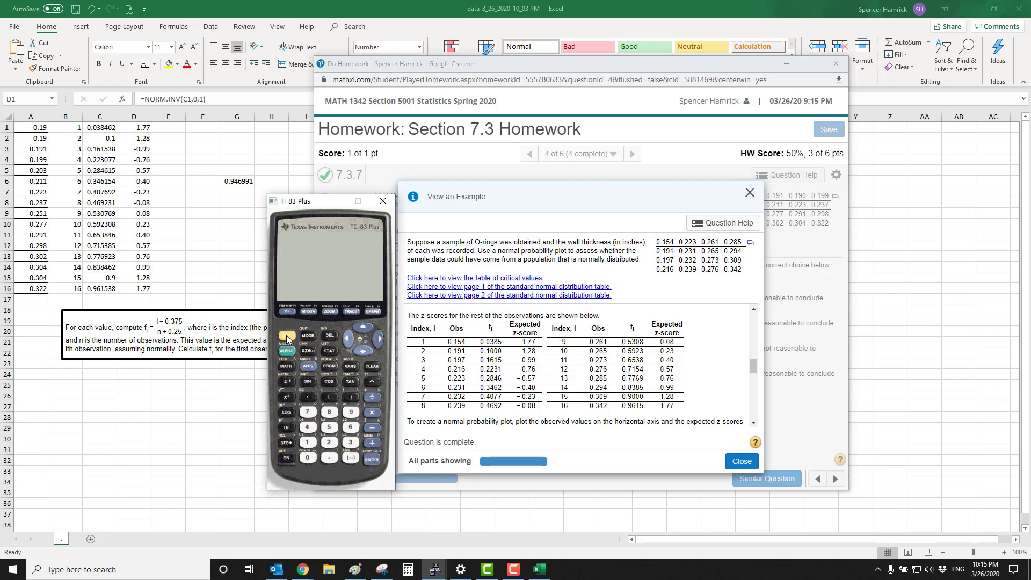
{"action": "left_click", "coordinate": [286, 336]}
{"action": "left_click", "coordinate": [307, 458]}
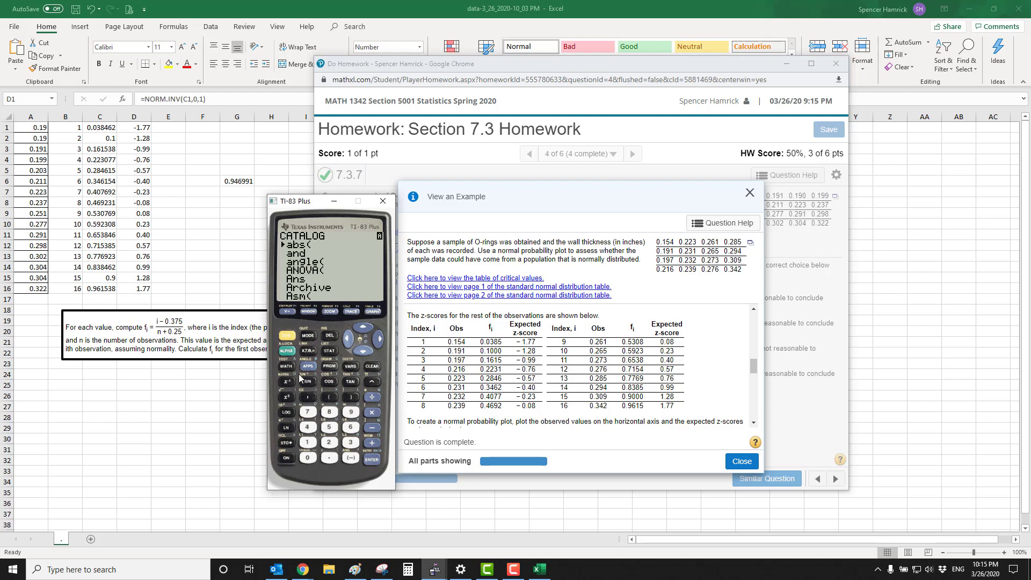
{"action": "left_click", "coordinate": [365, 350]}
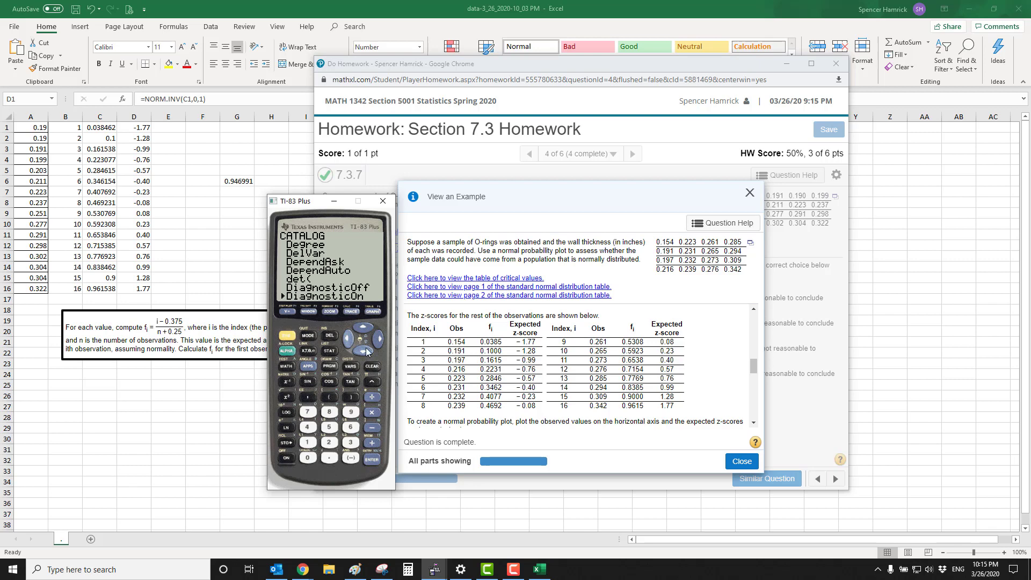
{"action": "left_click", "coordinate": [370, 461]}
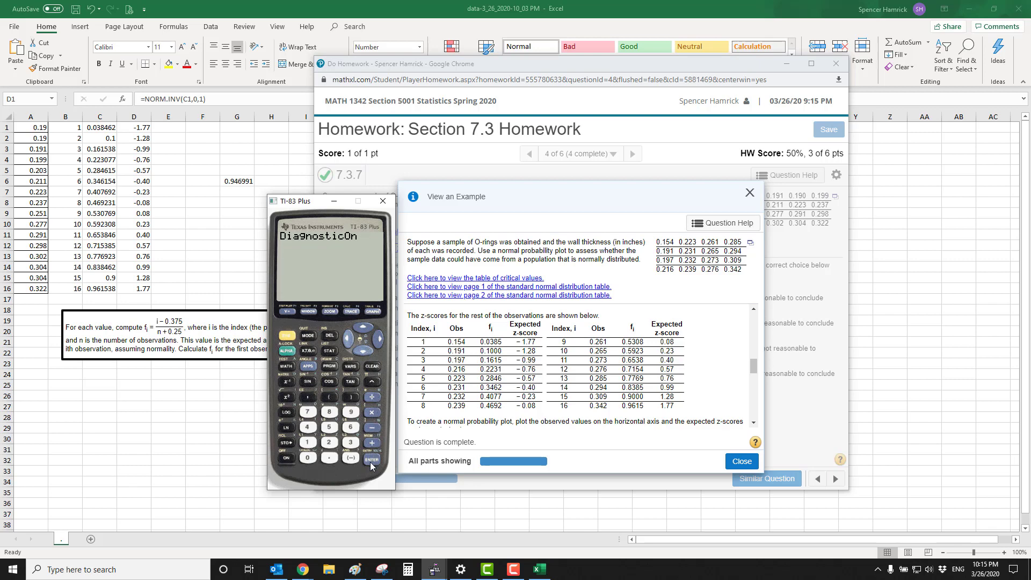
{"action": "left_click", "coordinate": [371, 460]}
Run the linear regression LinReg(ax+b) on lists L1 and L2 to compute the correlation coefficient.
{"action": "left_click", "coordinate": [329, 350]}
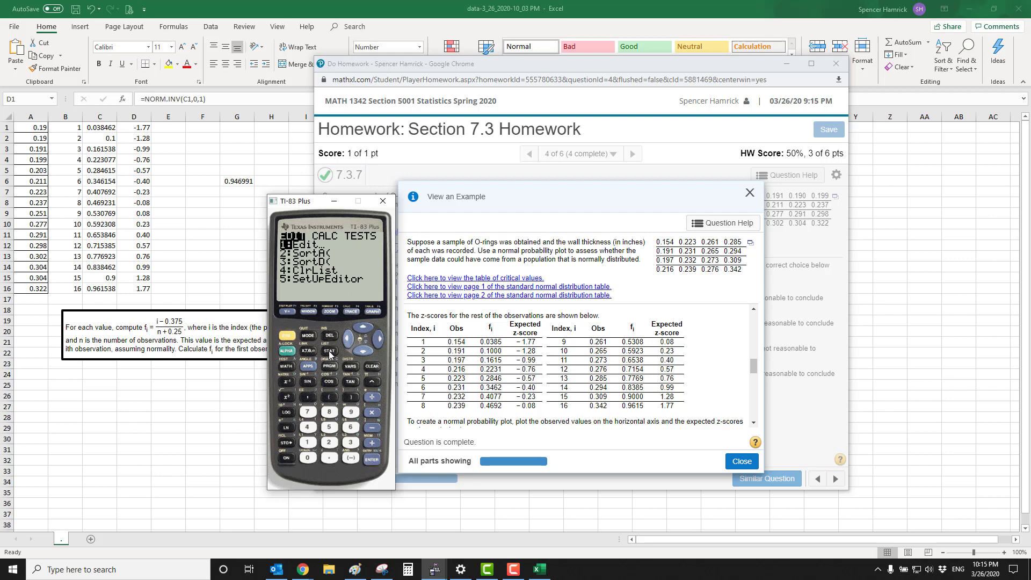
{"action": "left_click", "coordinate": [378, 339]}
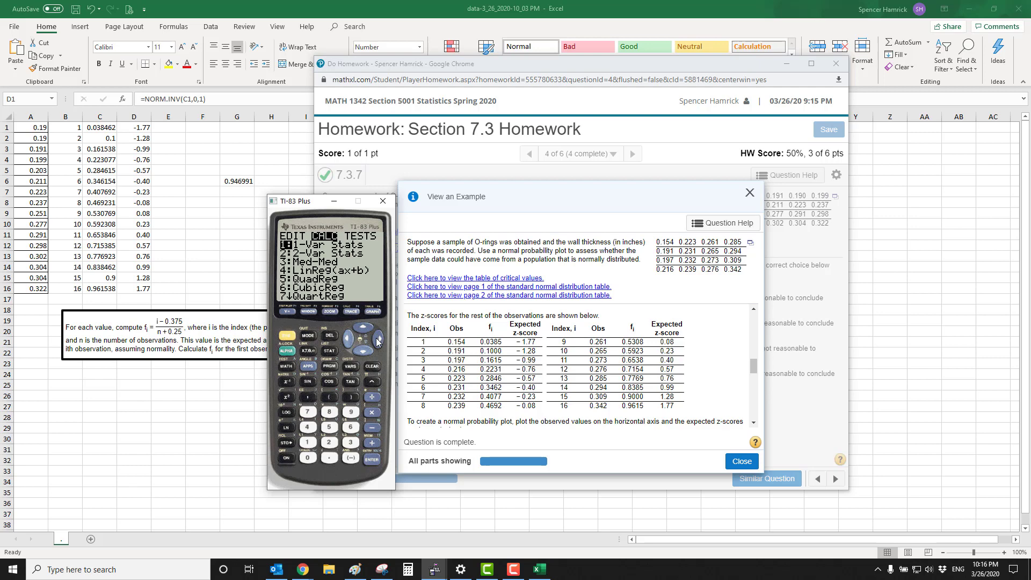
{"action": "left_click", "coordinate": [363, 350]}
{"action": "left_click", "coordinate": [362, 350]}
{"action": "left_click", "coordinate": [363, 350]}
{"action": "left_click", "coordinate": [372, 460]}
{"action": "left_click", "coordinate": [287, 336]}
{"action": "left_click", "coordinate": [307, 442]}
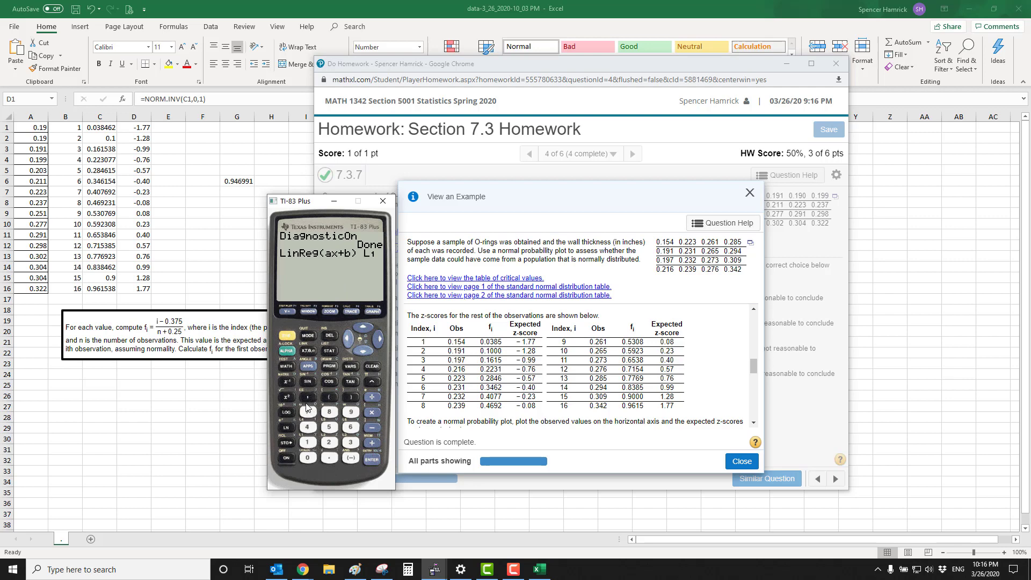
{"action": "left_click", "coordinate": [307, 397]}
{"action": "left_click", "coordinate": [287, 336]}
{"action": "left_click", "coordinate": [328, 442]}
{"action": "key", "text": "Return"}
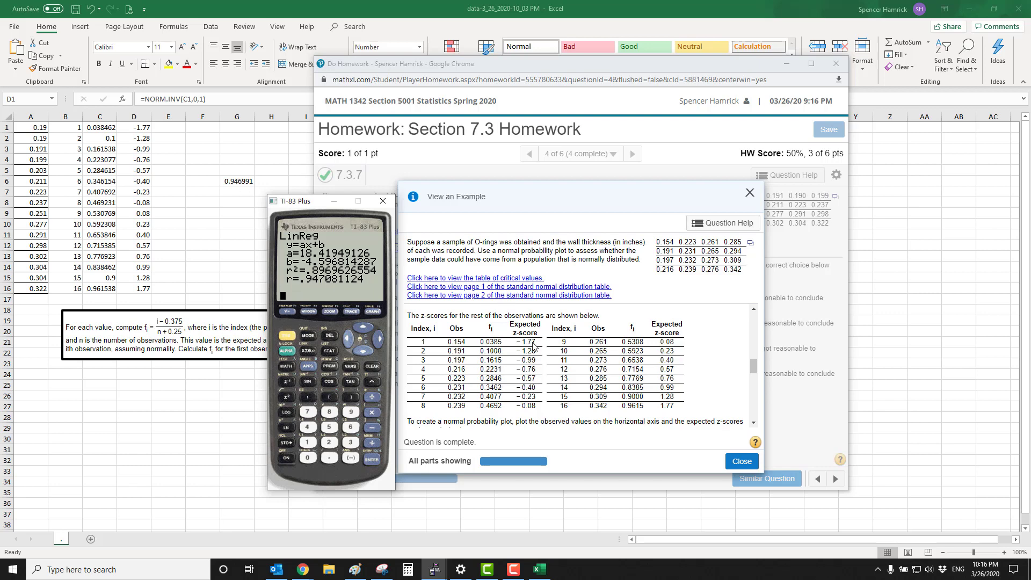
Switch to Excel, check the CORREL formula in G6 and the z-score formula in D1, and return to the TI-83 Plus emulator to compare results.
{"action": "key", "text": "alt+Tab"}
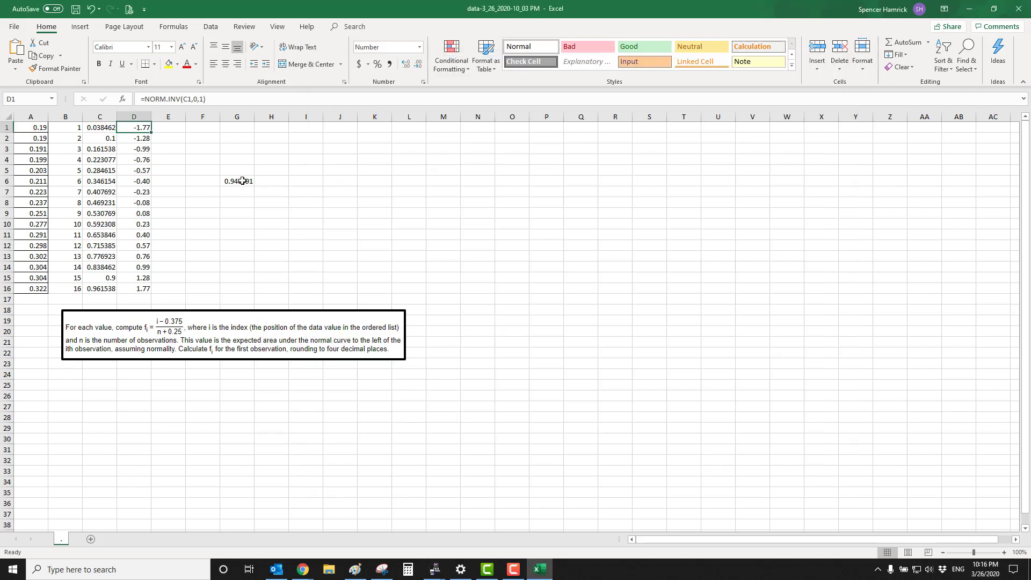
{"action": "left_click", "coordinate": [243, 180]}
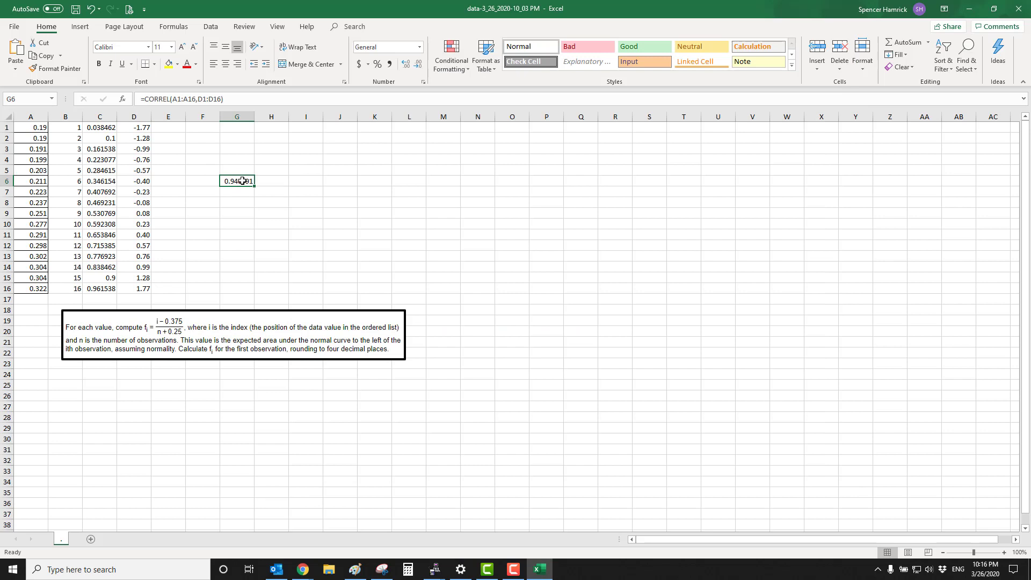
{"action": "left_click", "coordinate": [141, 131]}
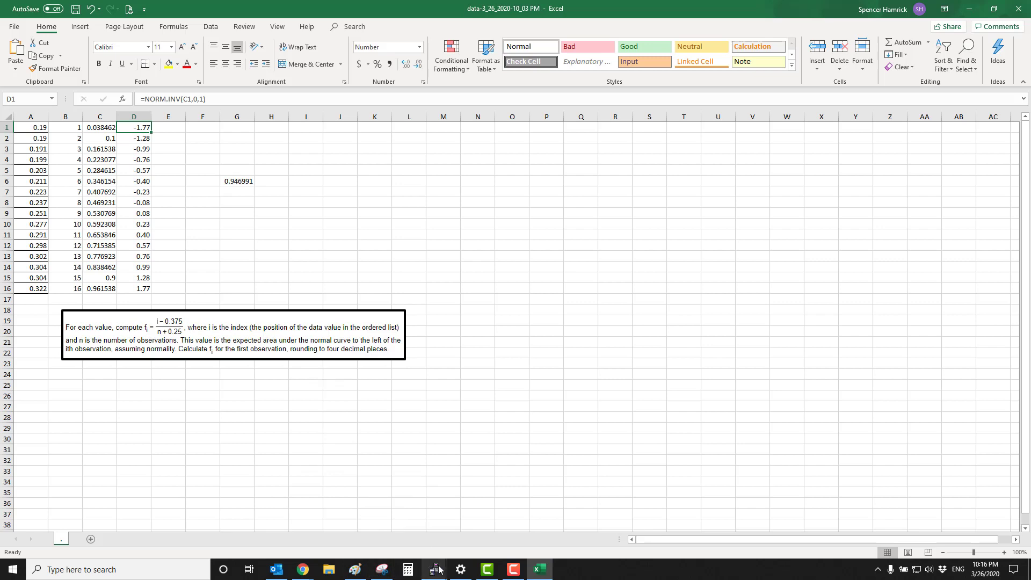
{"action": "mouse_move", "coordinate": [439, 569]}
{"action": "left_click", "coordinate": [491, 517]}
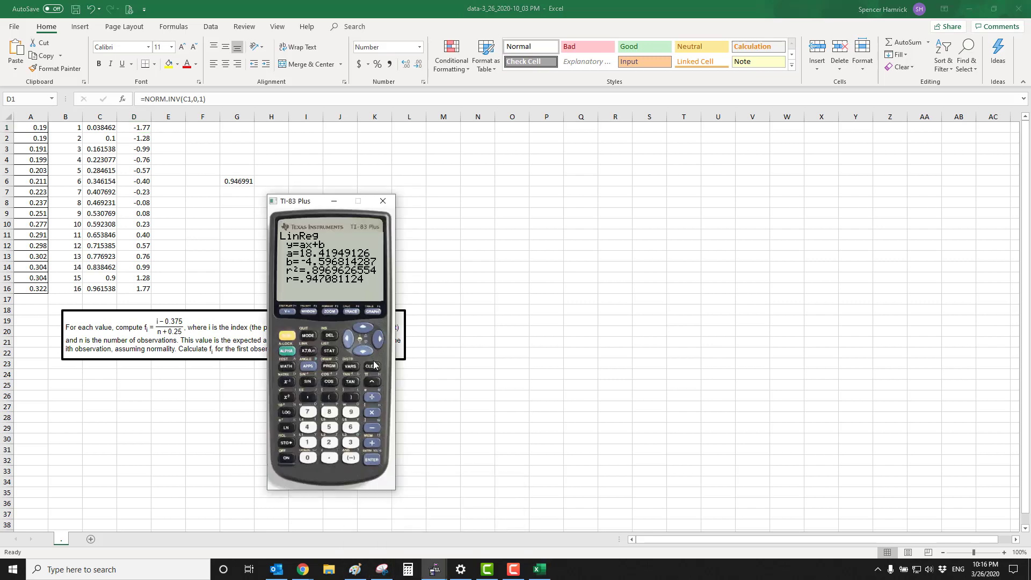